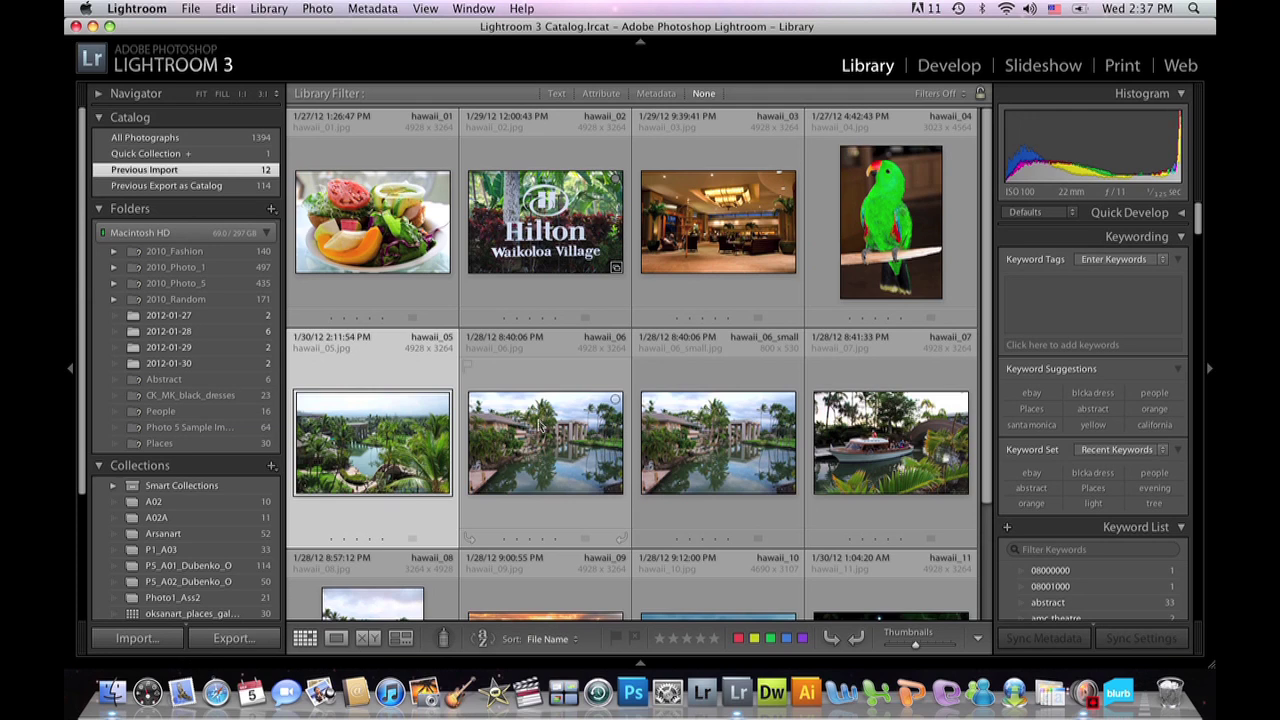
- Select the hawaii_01 photo among the twelve imported Hawaii thumbnails
click(412, 294)
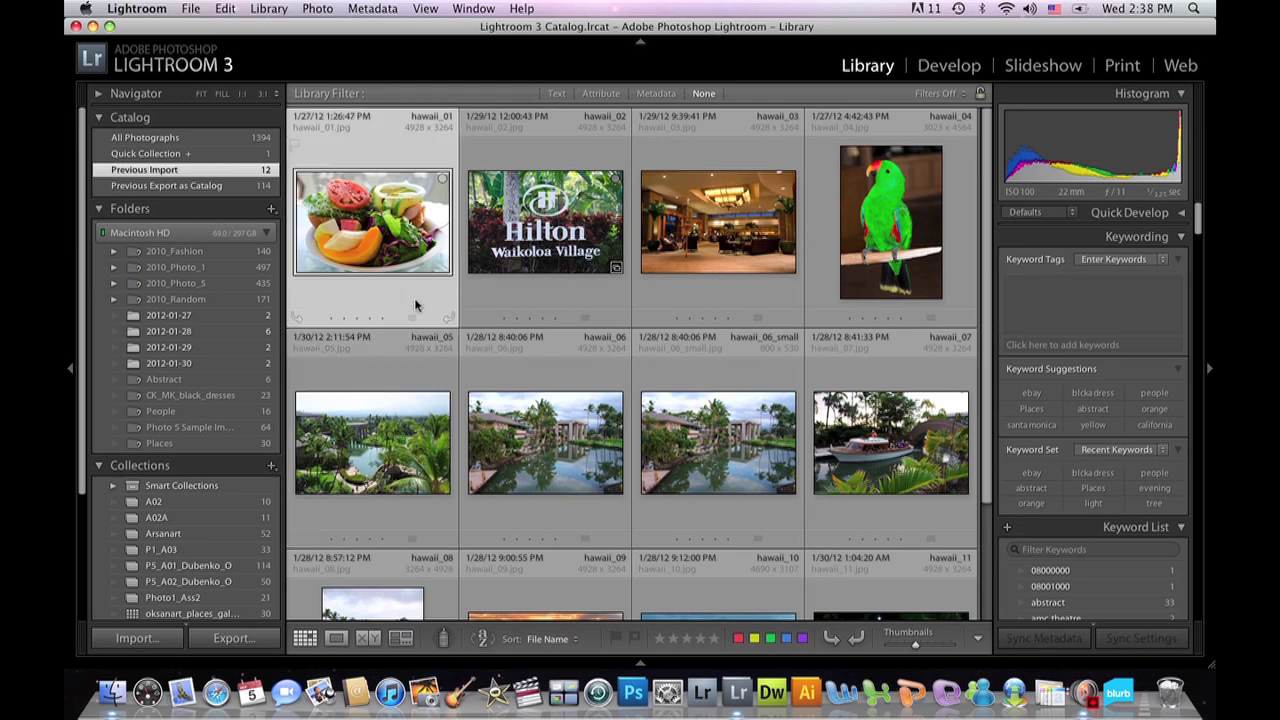
click(515, 292)
click(673, 293)
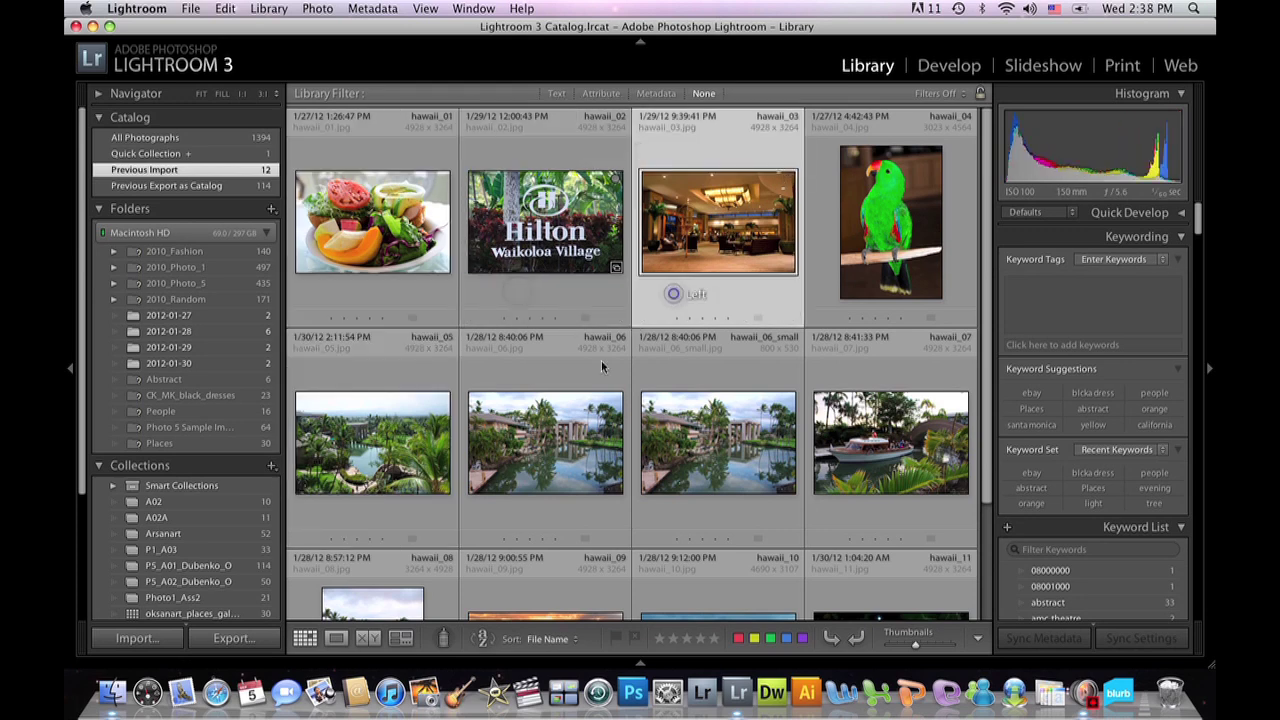
click(510, 516)
click(403, 516)
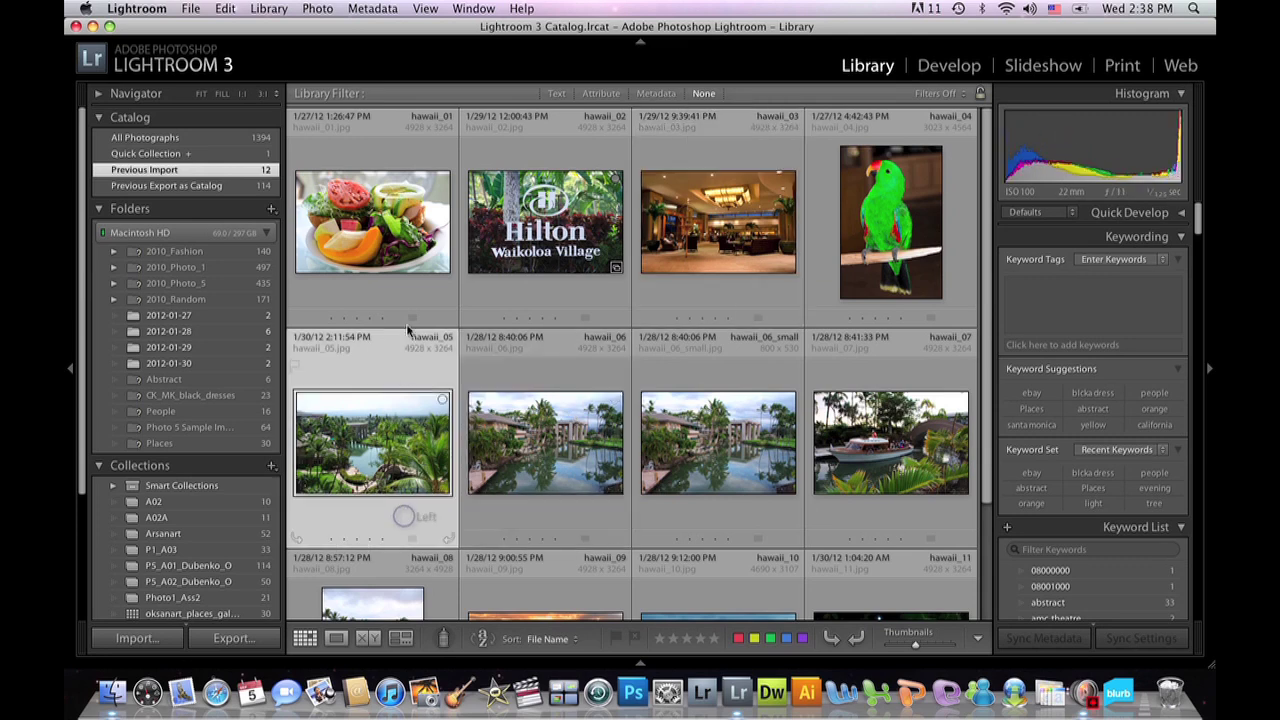
click(415, 292)
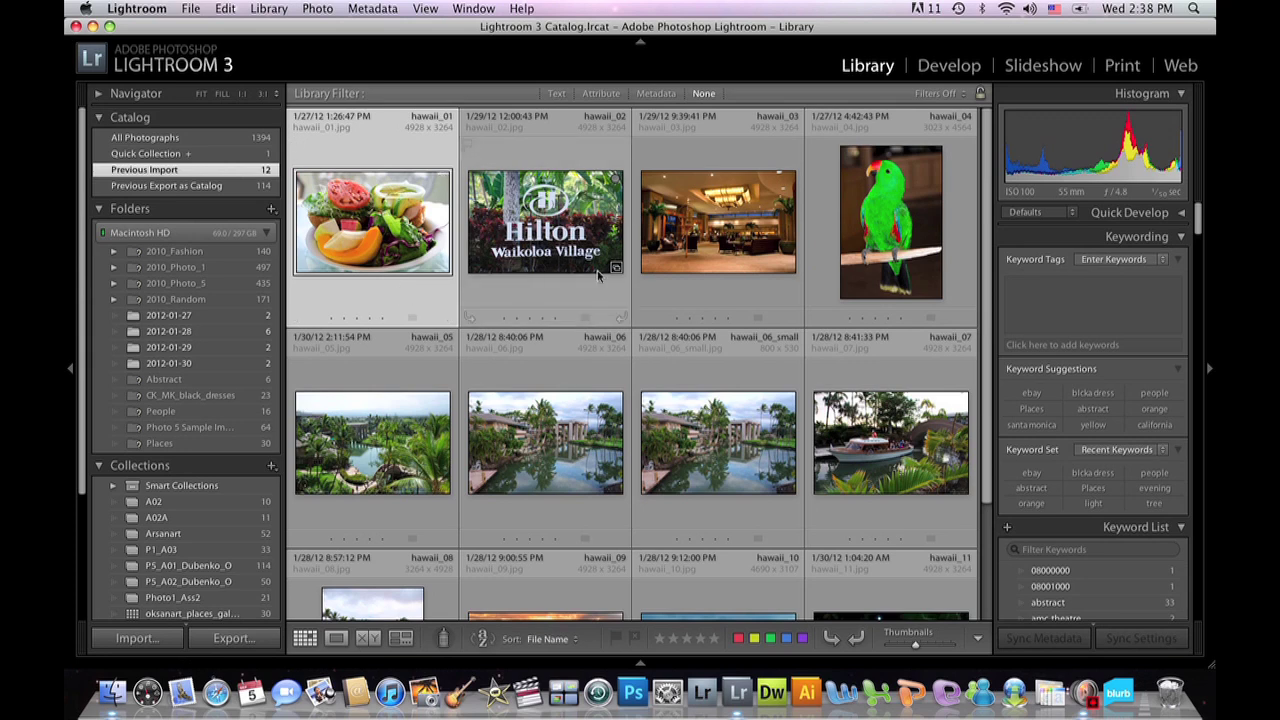
shift+click(687, 300)
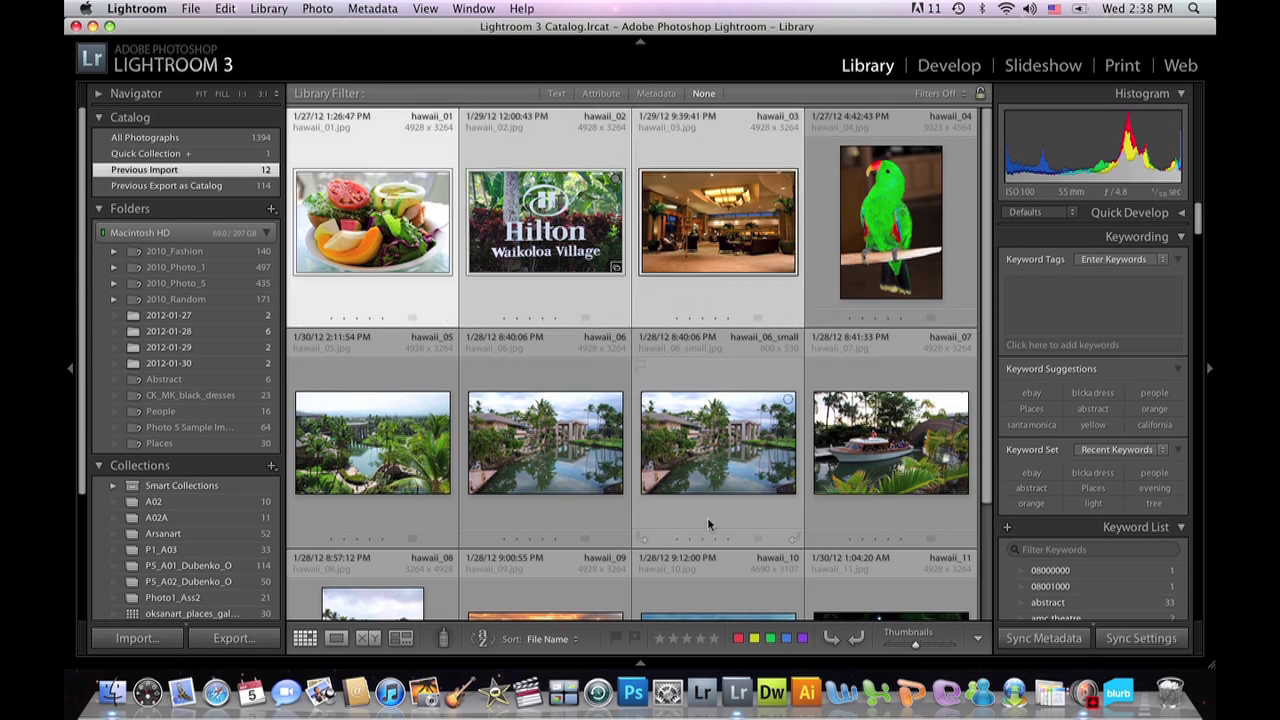
shift+click(713, 513)
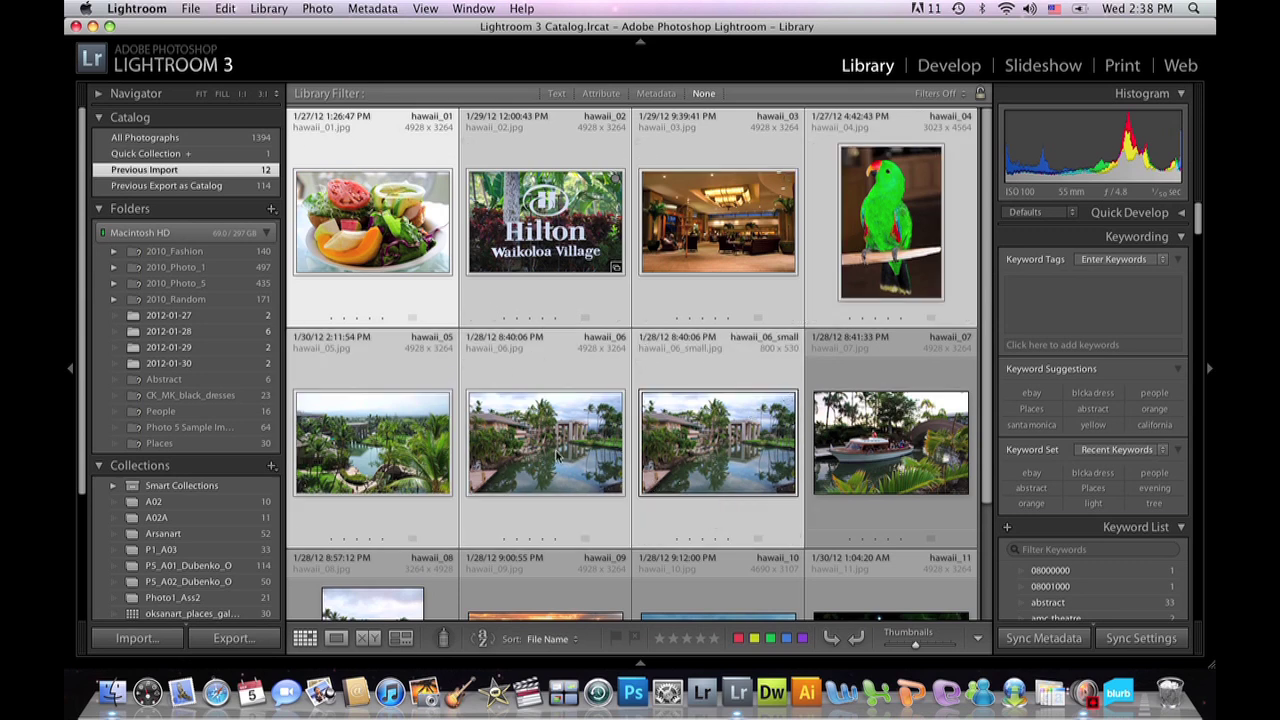
shift+click(838, 522)
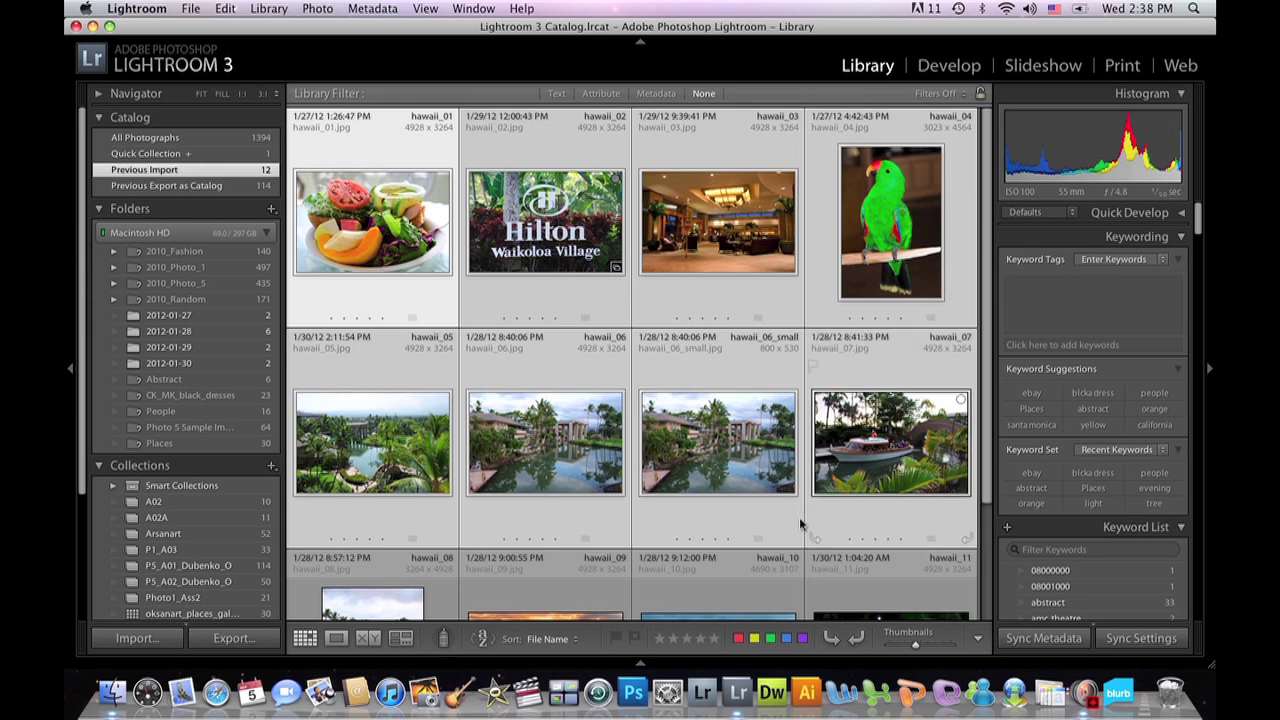
click(421, 296)
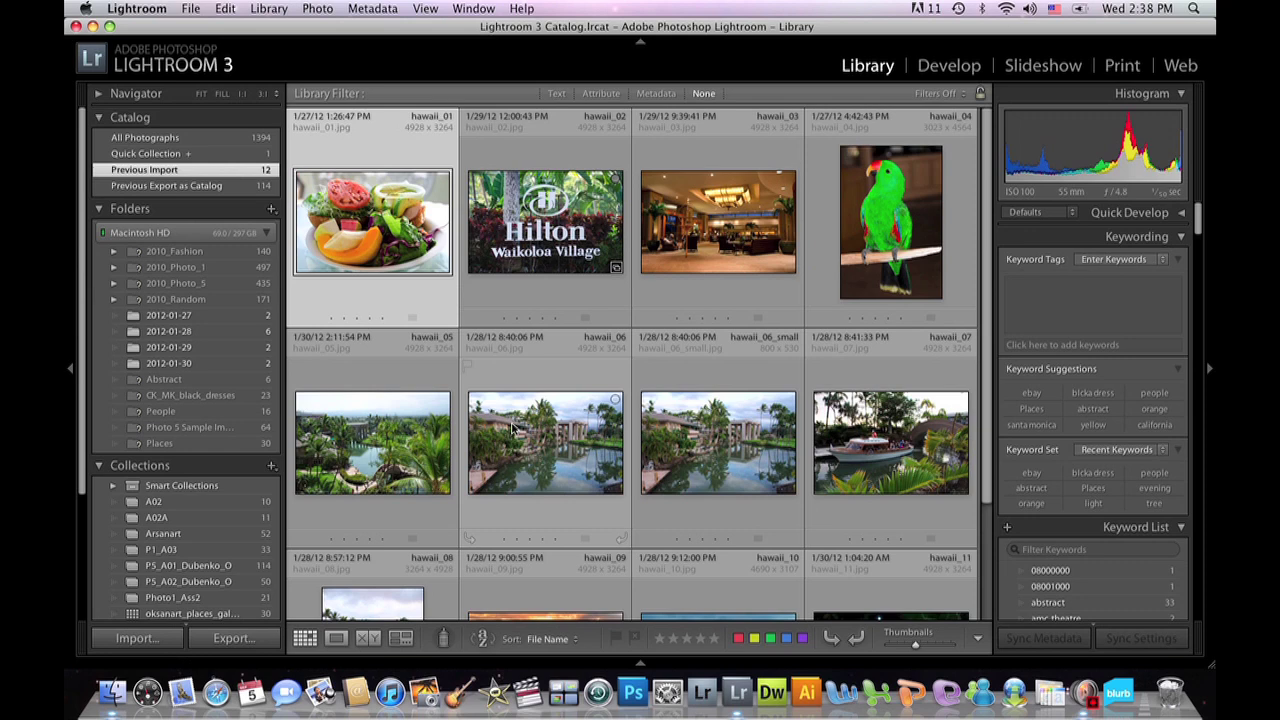
super+click(670, 290)
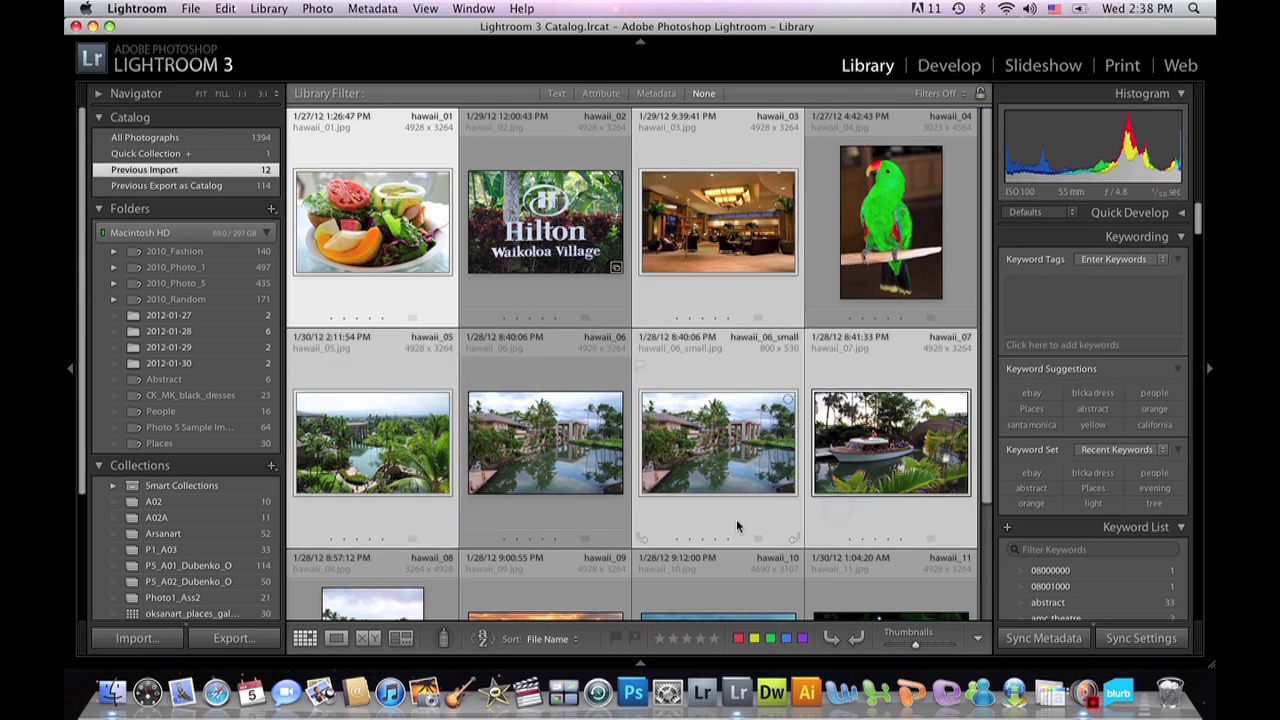
super+click(597, 537)
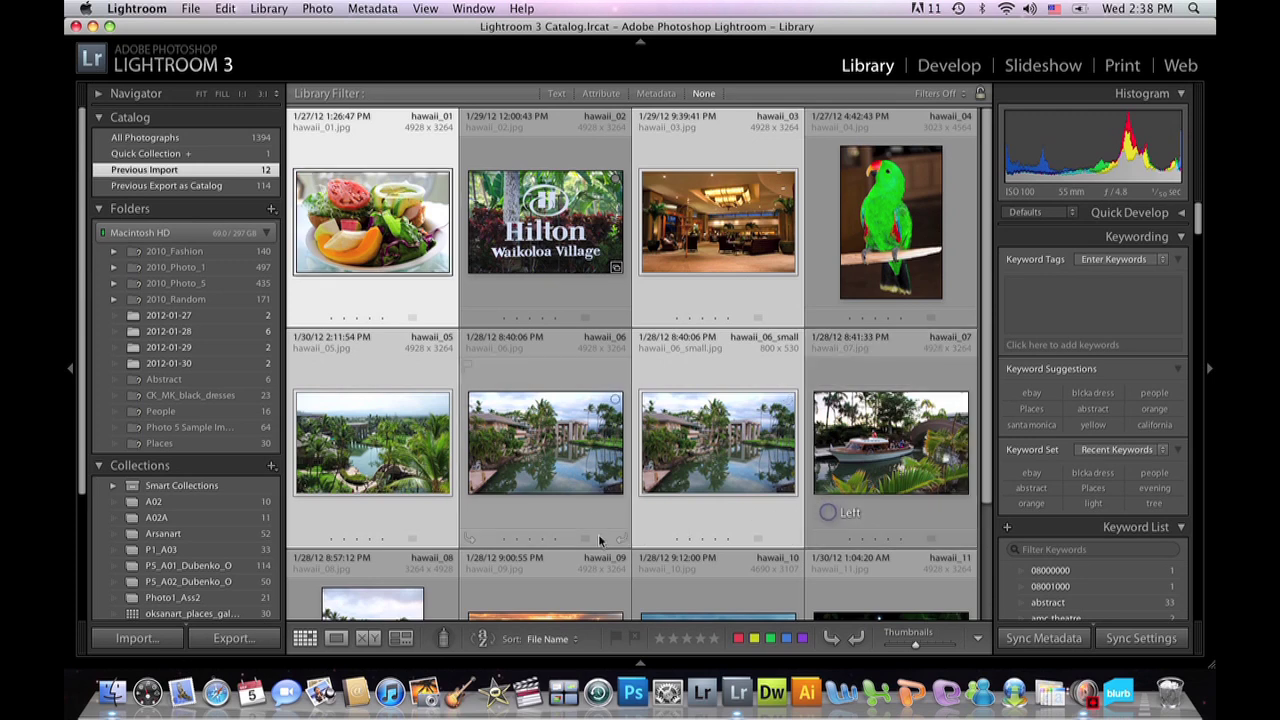
click(582, 290)
click(657, 294)
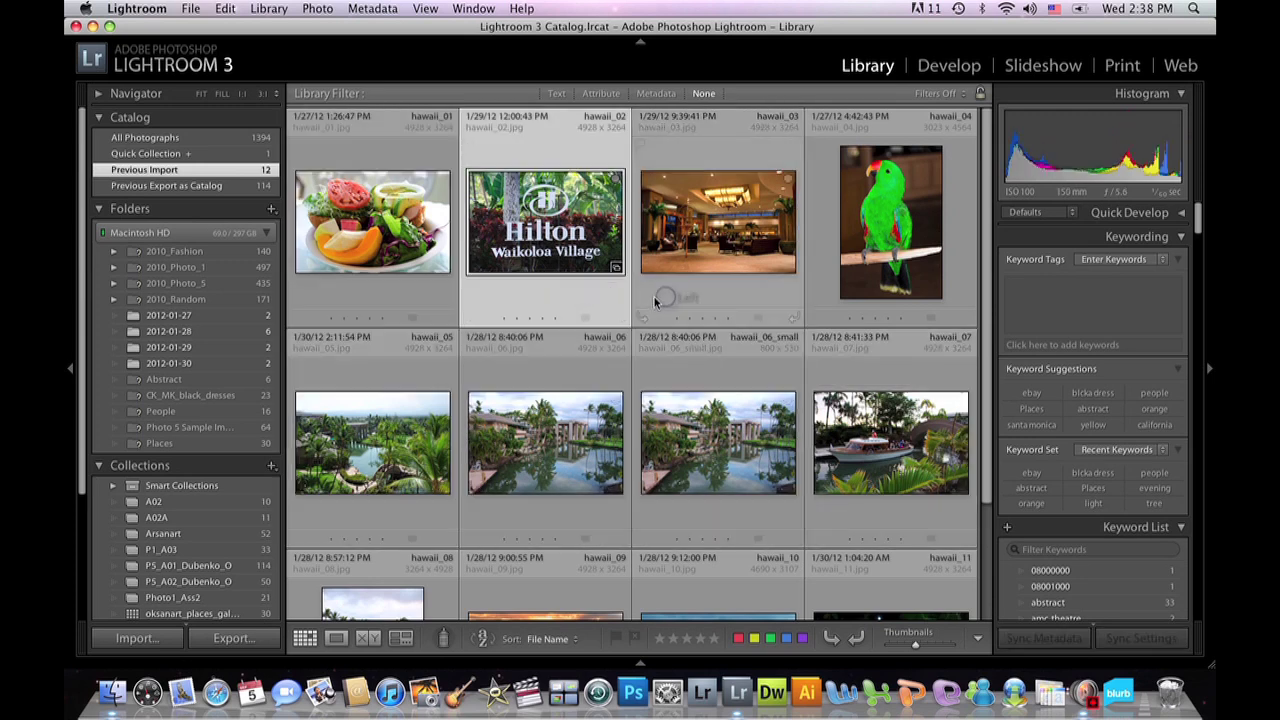
click(433, 293)
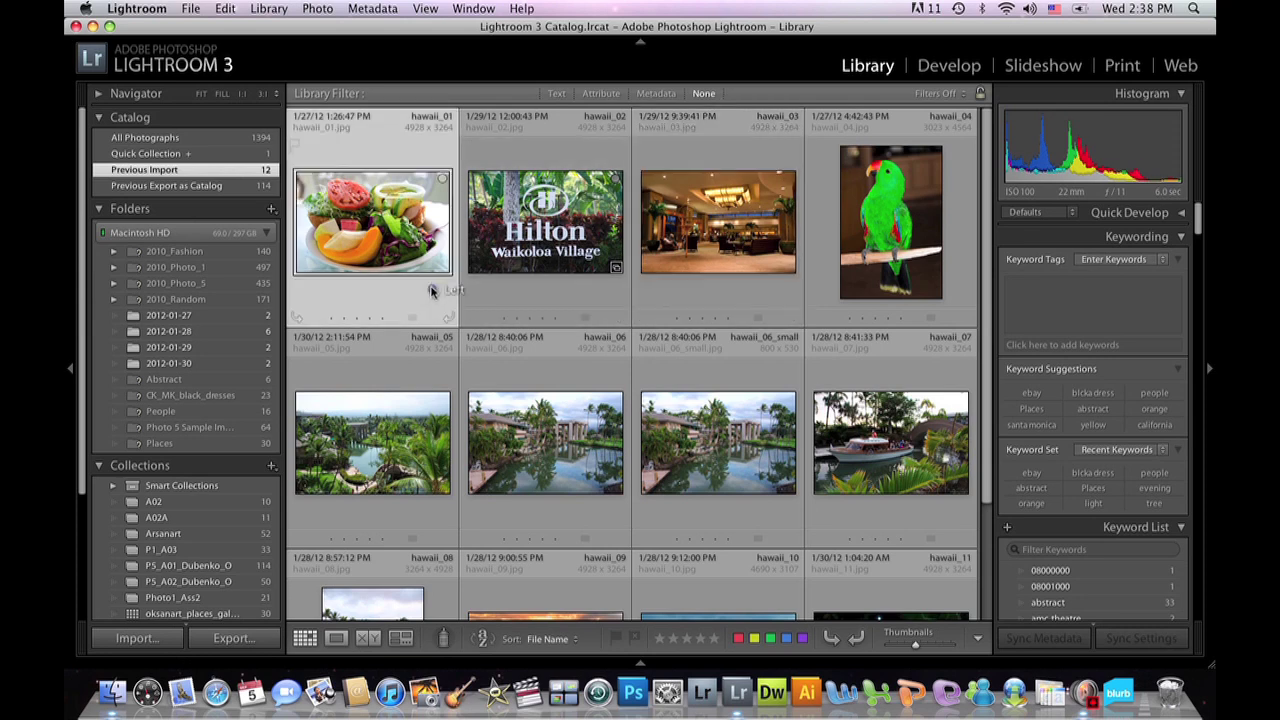
click(443, 181)
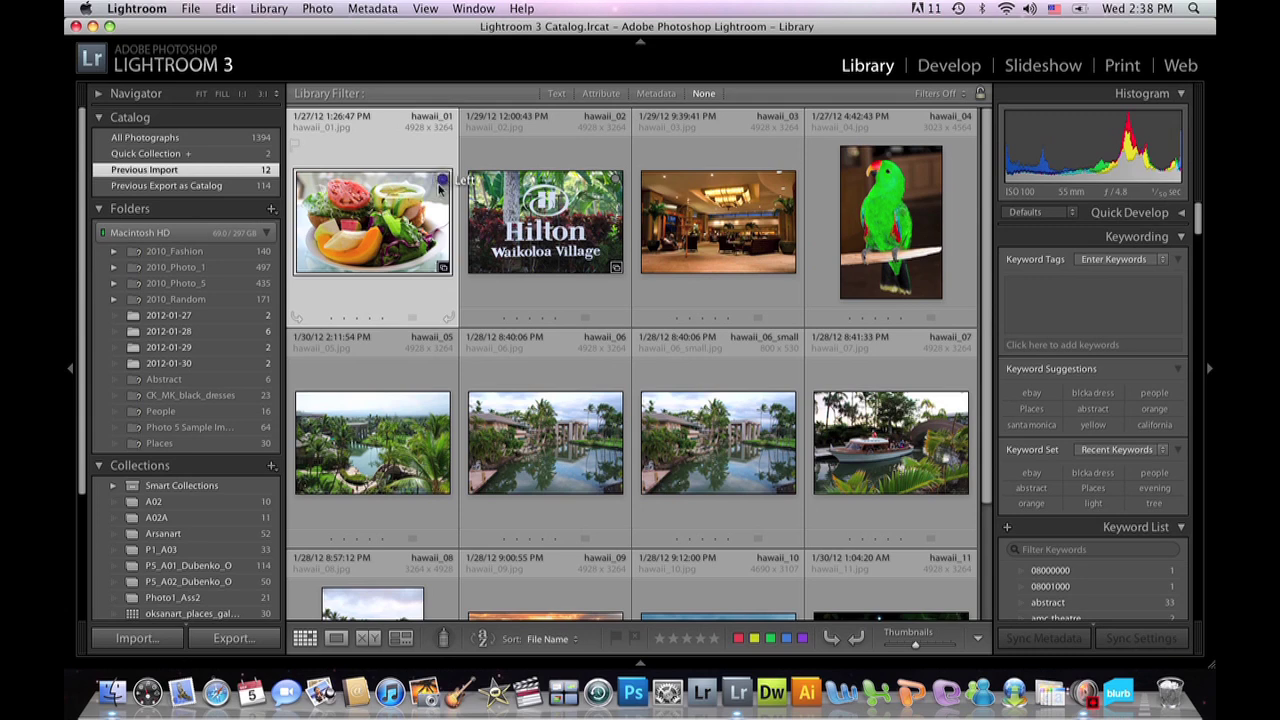
- Add hawaii_03 and hawaii_07 to the Quick Collection, undoing an accidental hawaii_06 addition
right_click(684, 230)
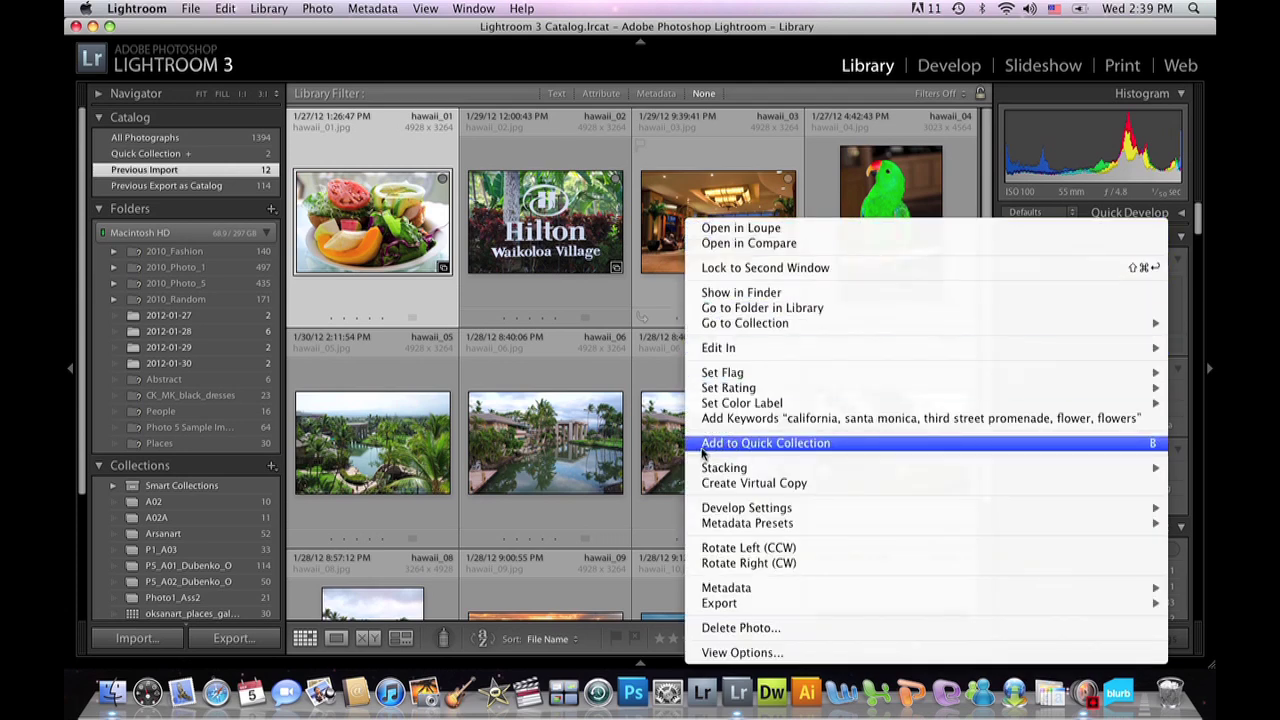
click(748, 443)
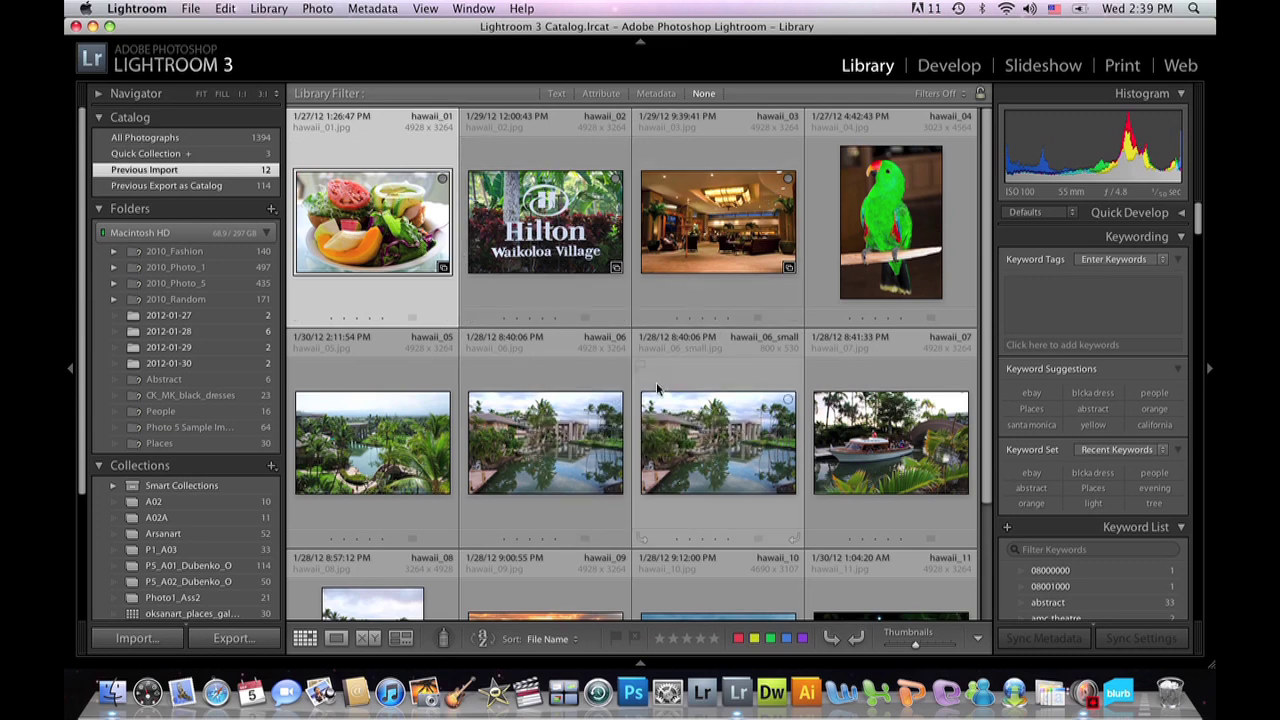
click(614, 403)
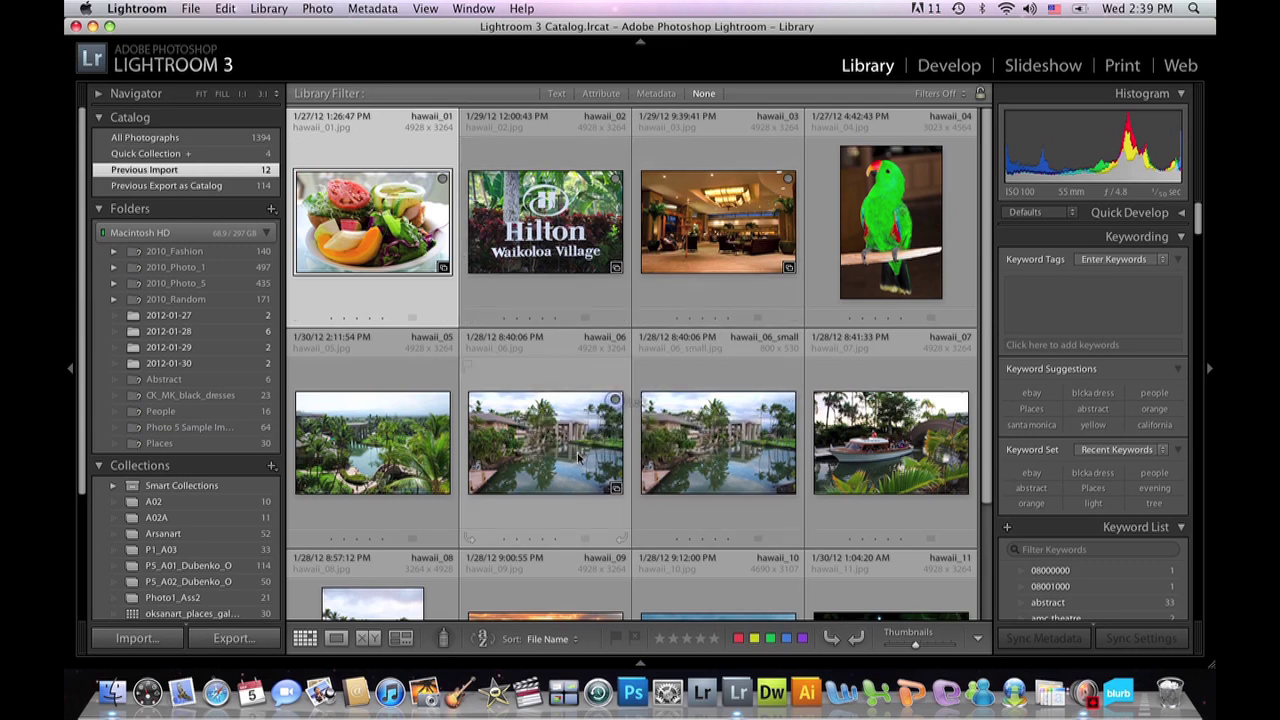
click(614, 403)
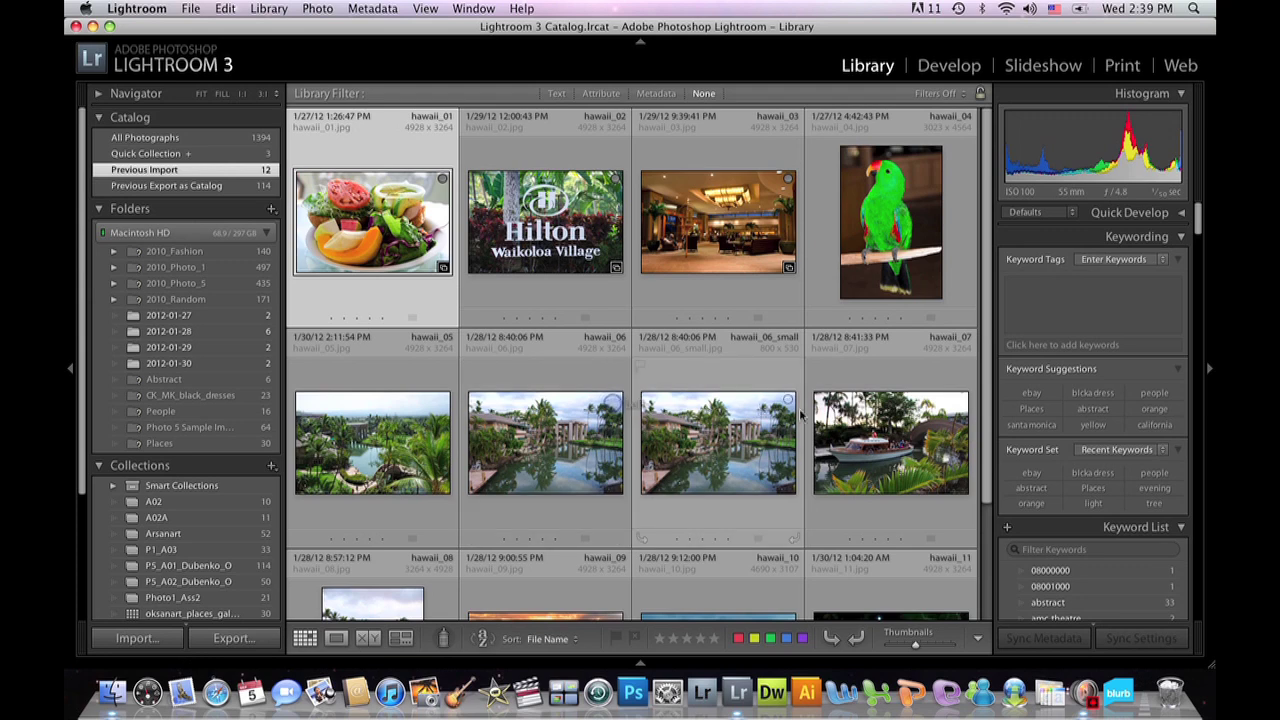
click(962, 402)
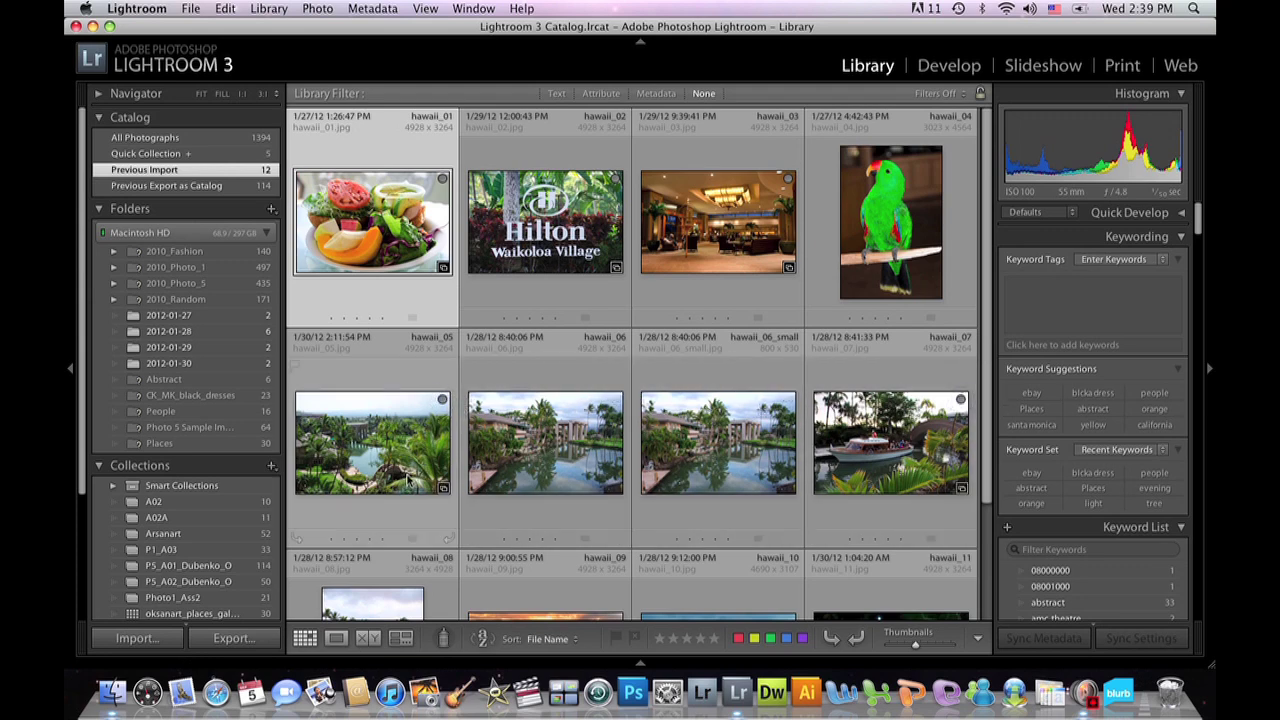
- Filter to the Quick Collection and select all five photos: hawaii_01, 02, 03, 05, 07
click(143, 155)
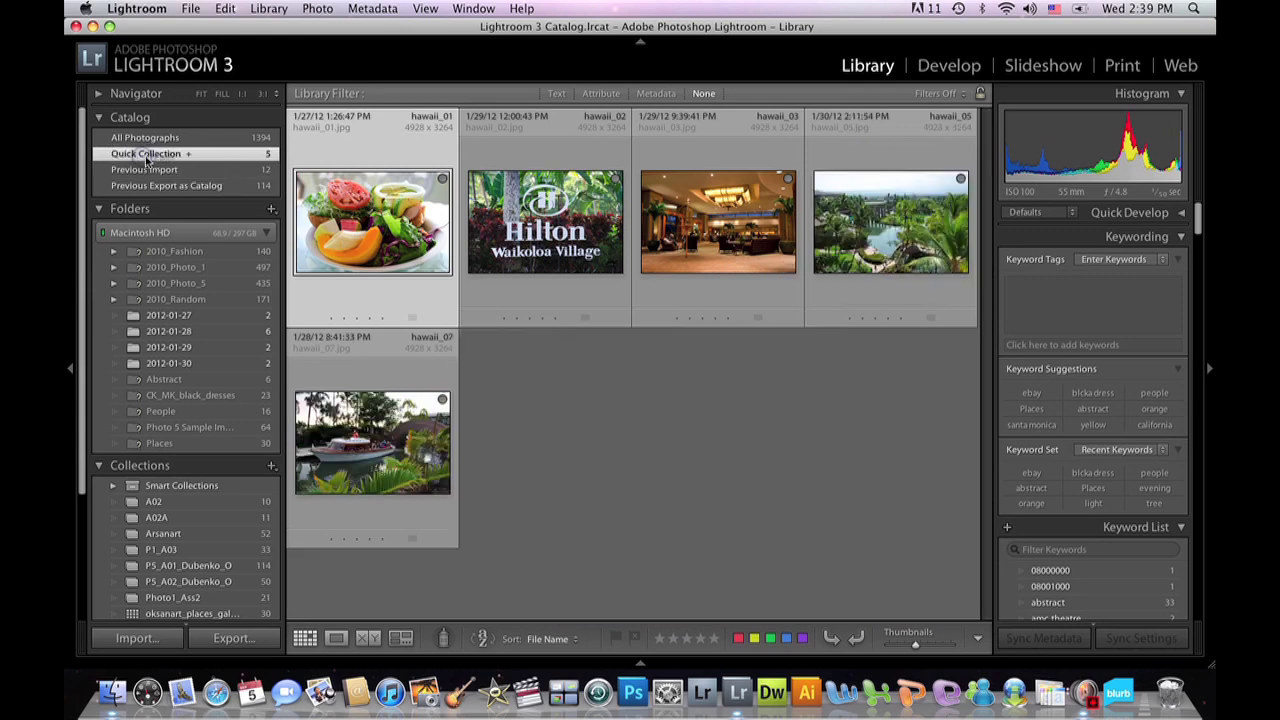
shift+click(378, 462)
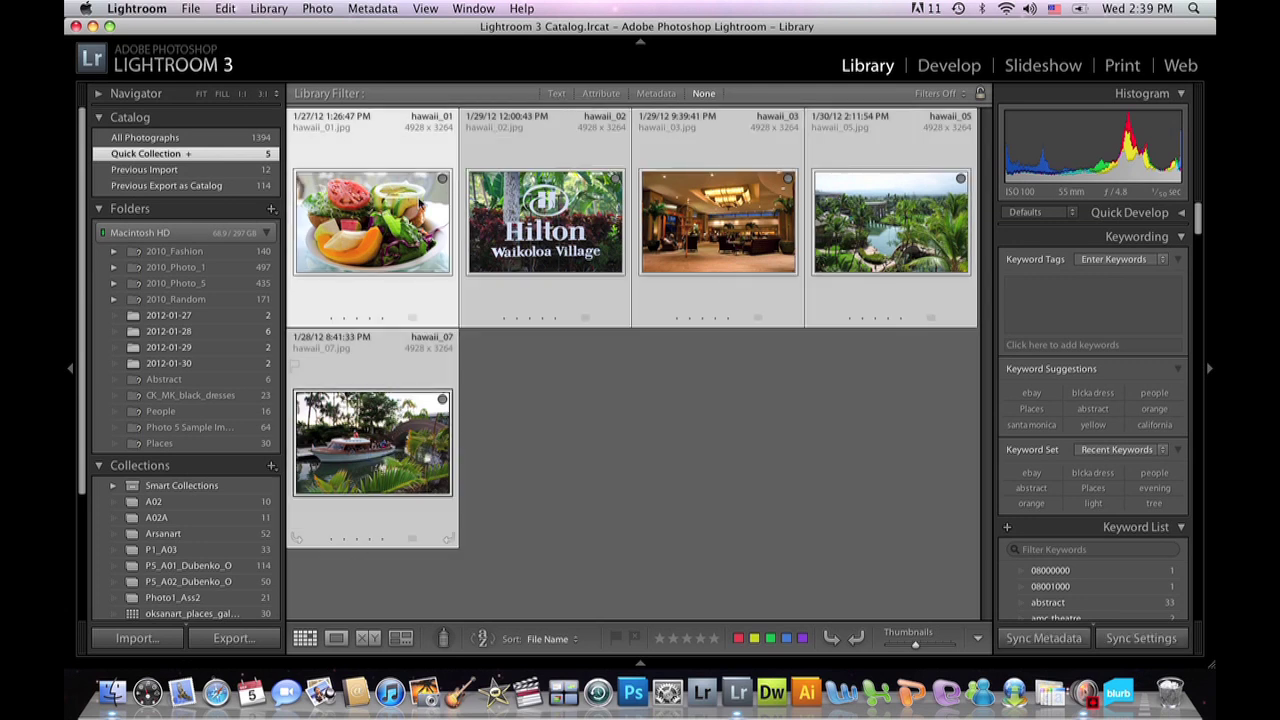
click(386, 285)
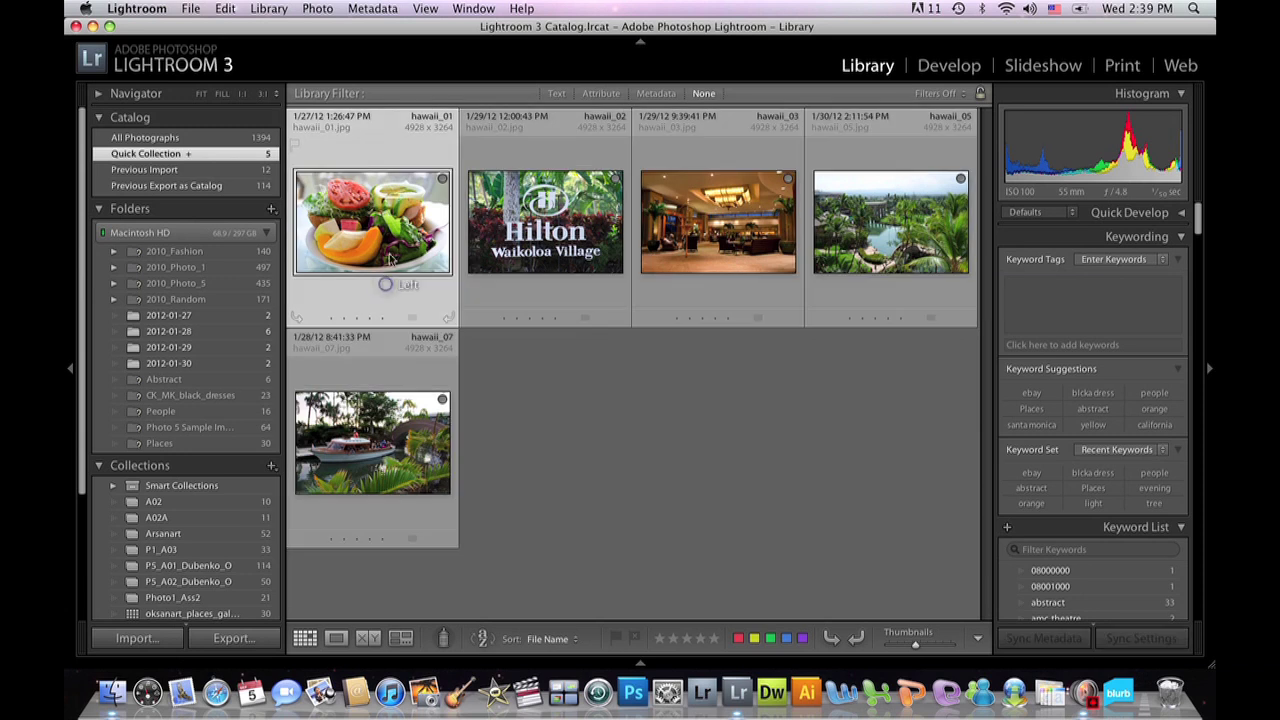
shift+click(408, 473)
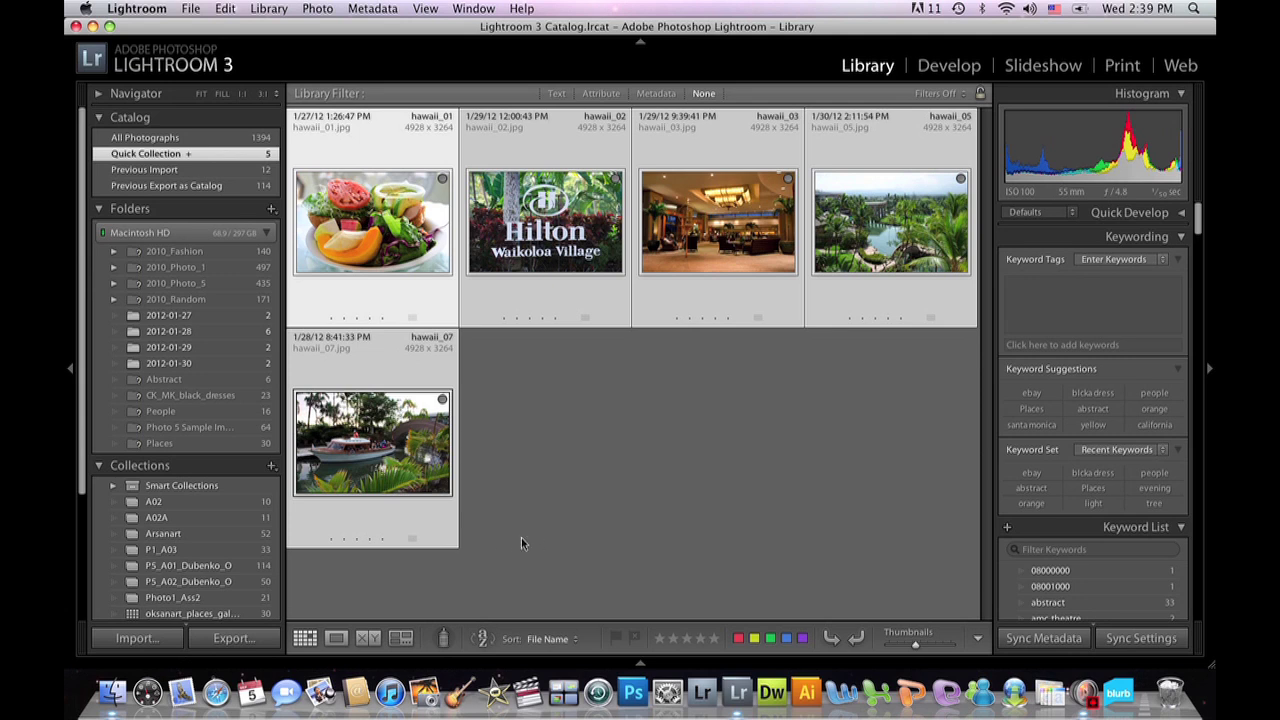
- Open the Export dialog for the five selected photos with Export To kept on Hard Drive
click(235, 640)
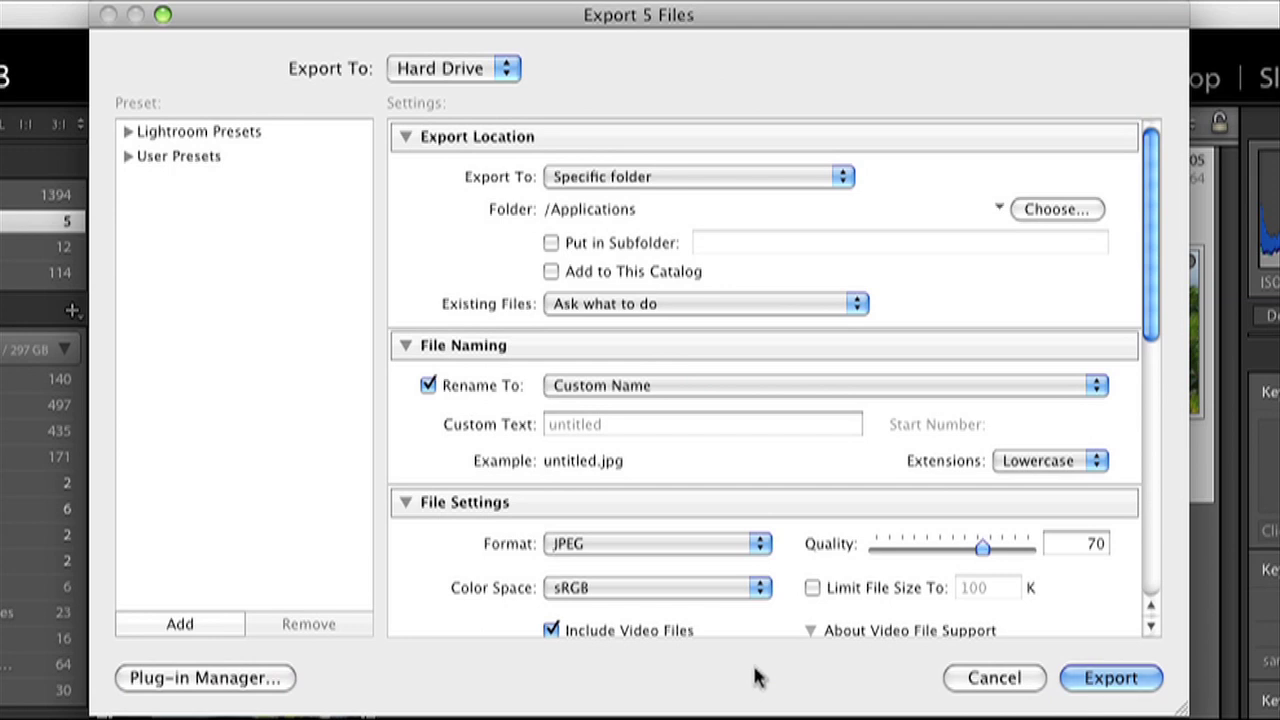
click(509, 72)
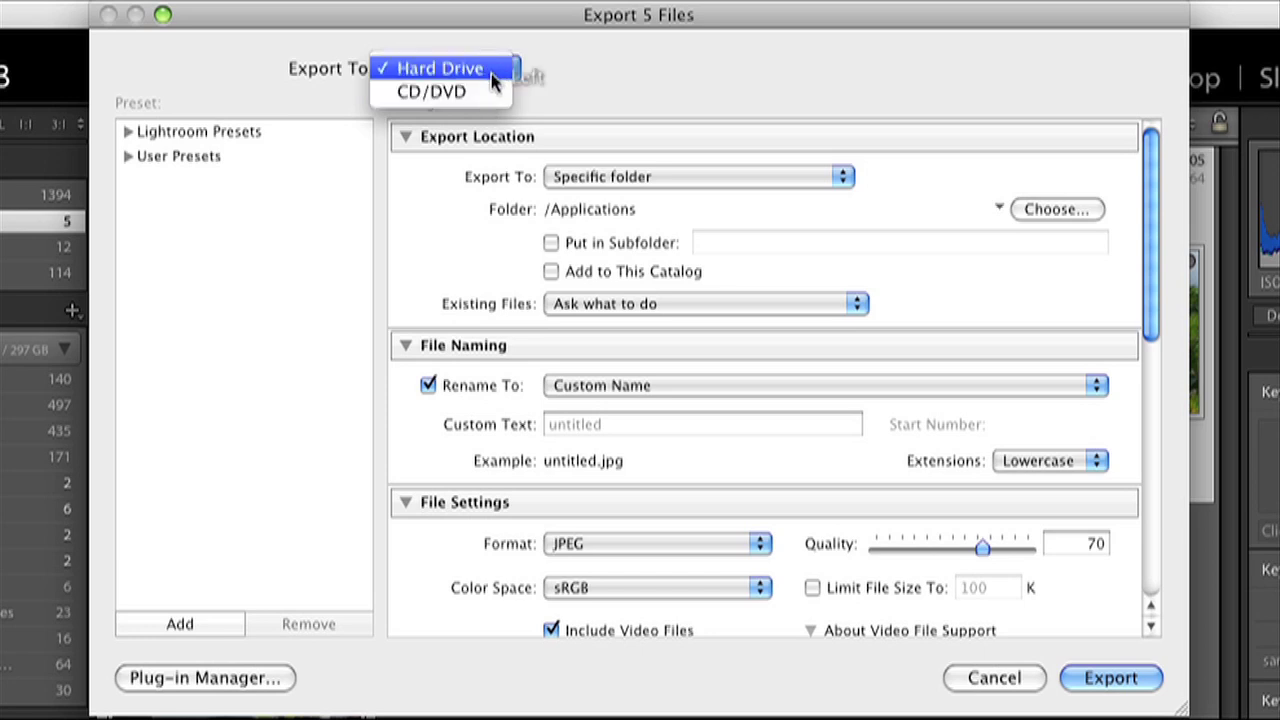
click(495, 72)
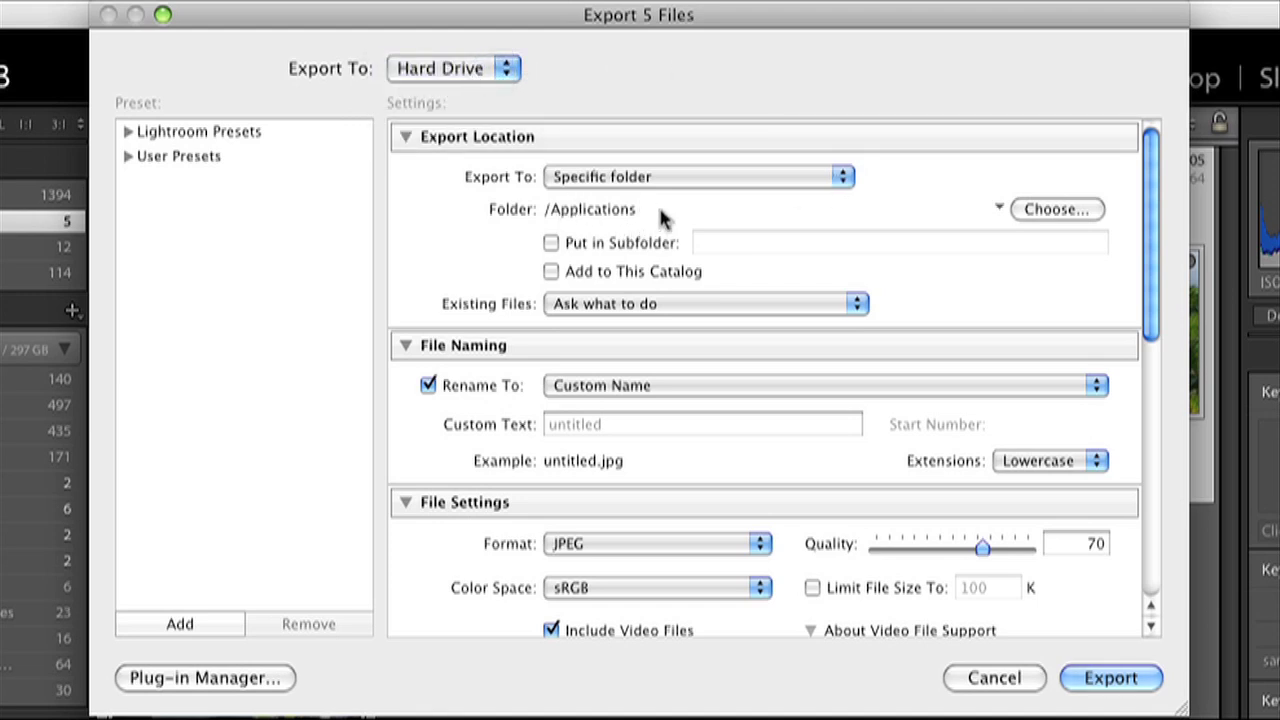
- Set the export destination to the Desktop with a subfolder named Hawaii_resized
click(1050, 212)
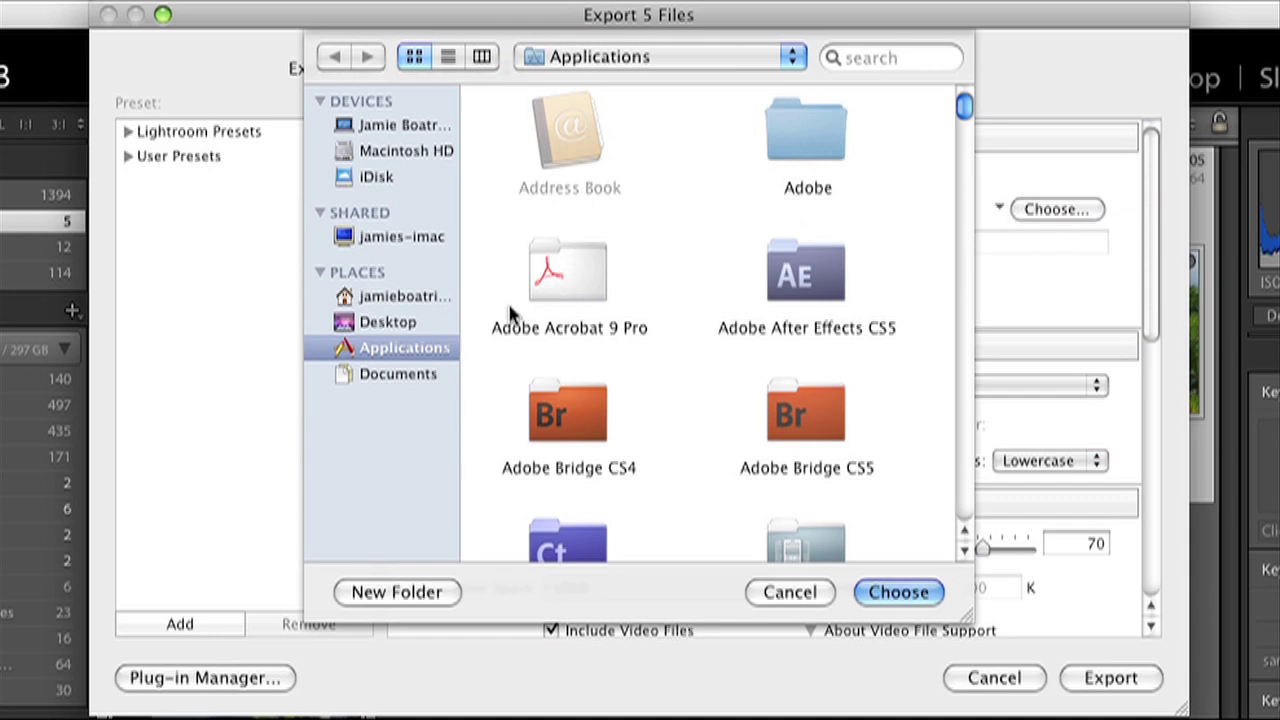
click(394, 326)
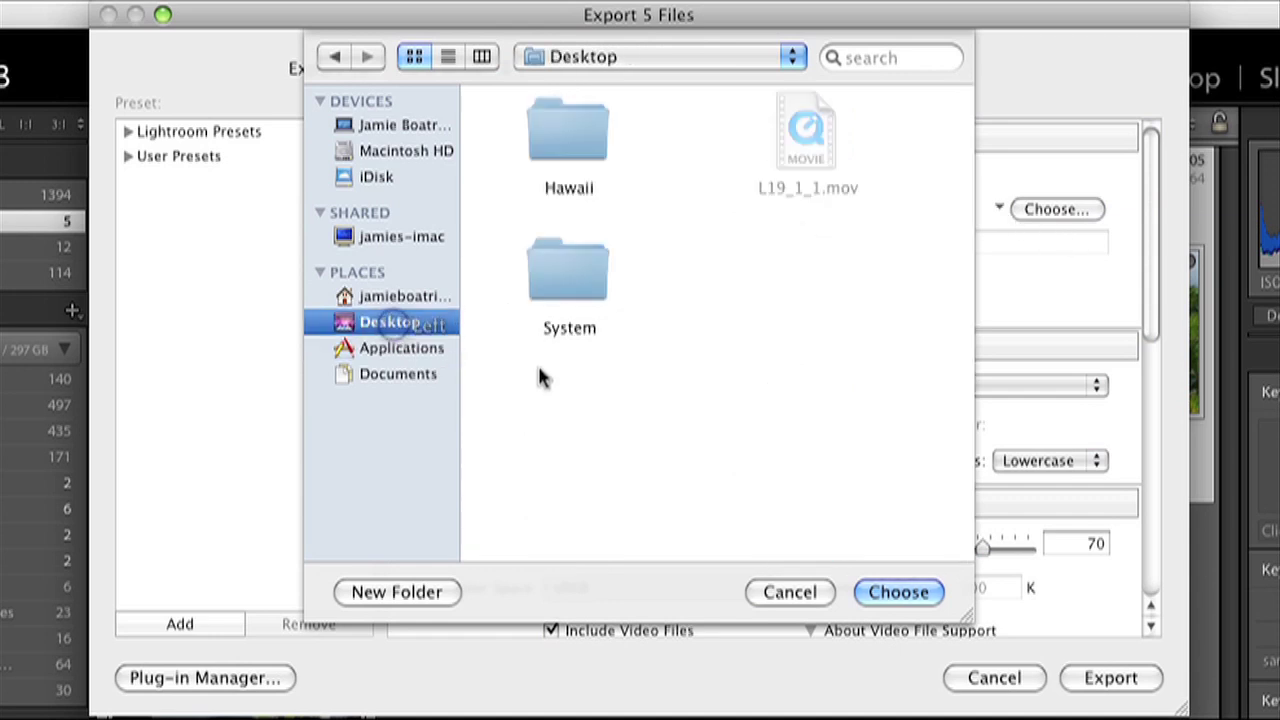
click(900, 593)
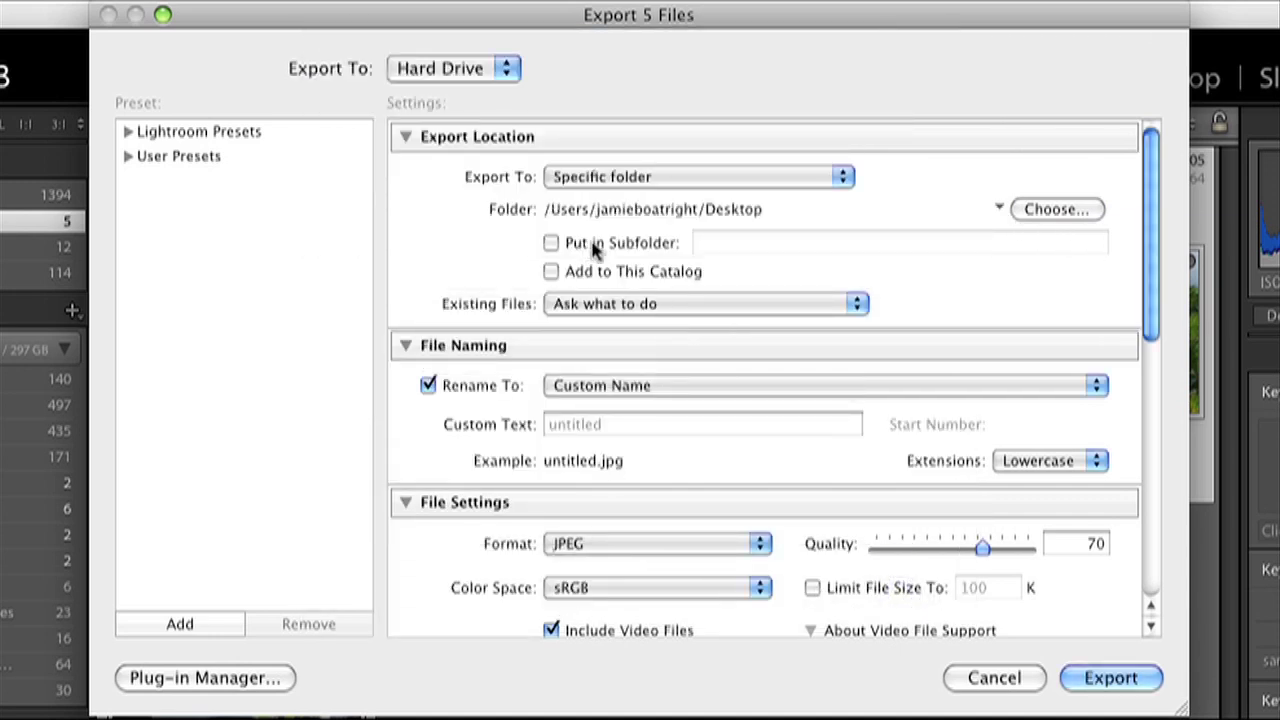
click(552, 243)
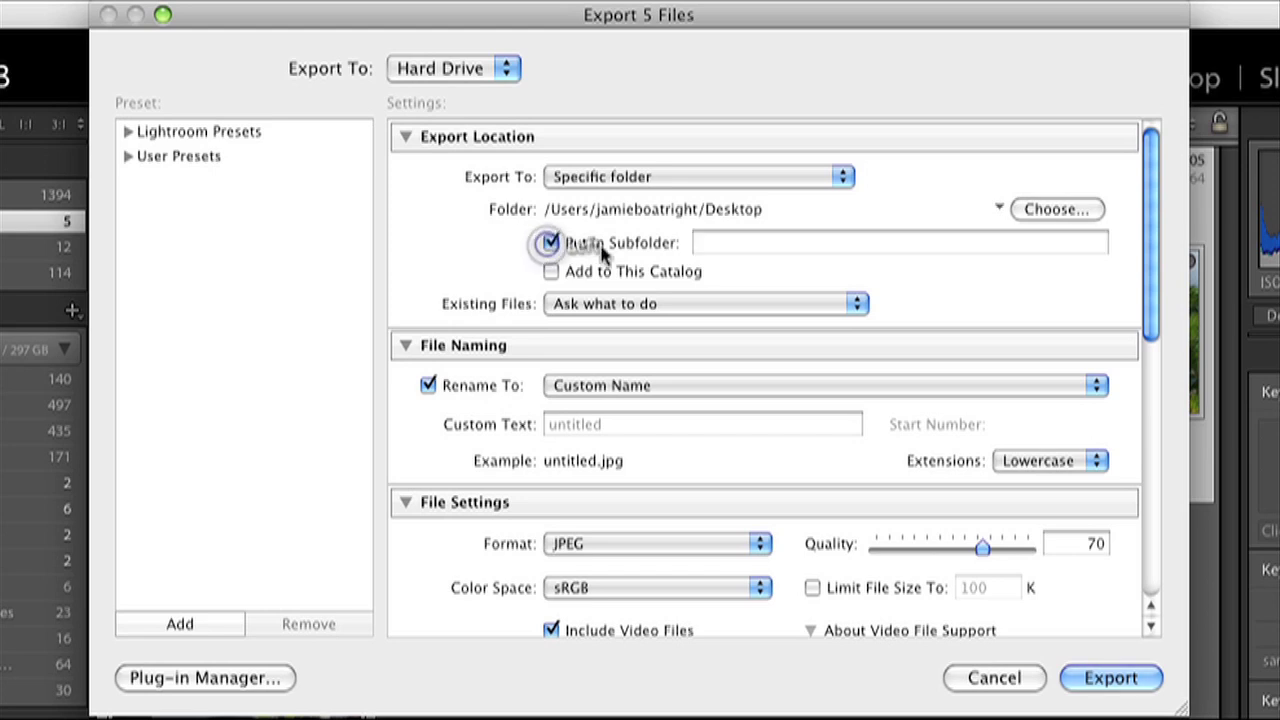
click(725, 245)
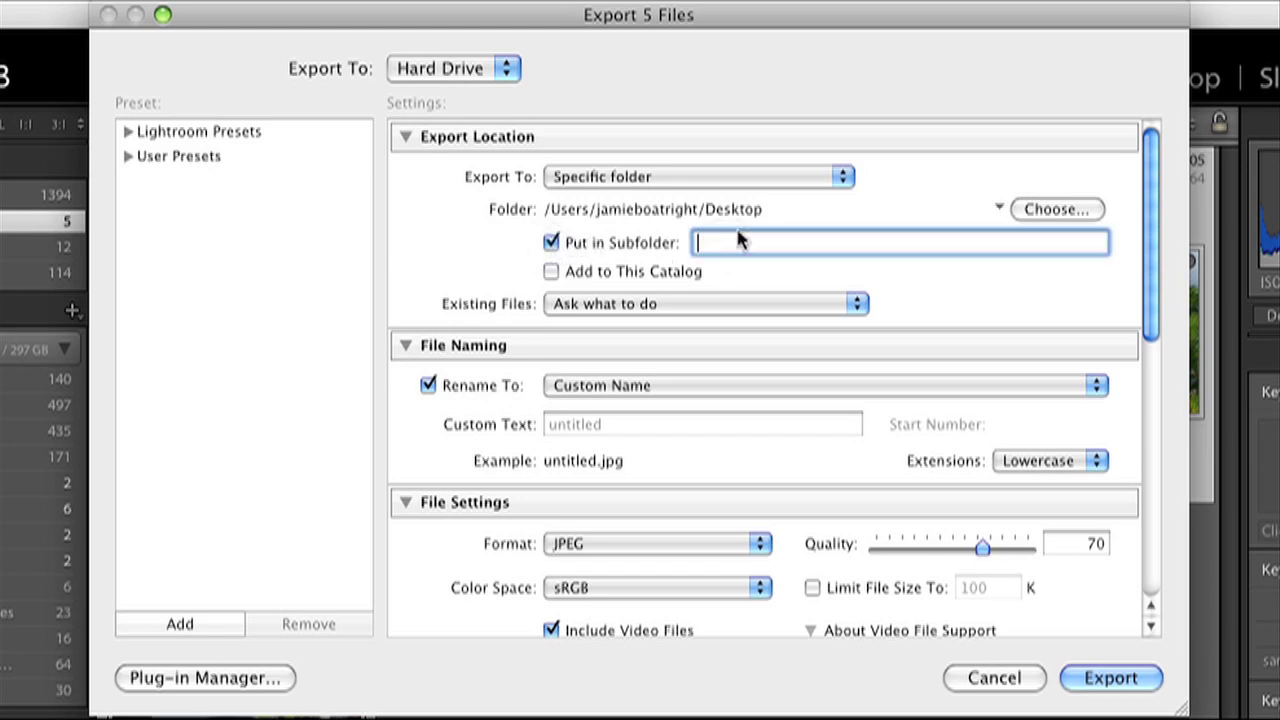
text(Hawaii resized)
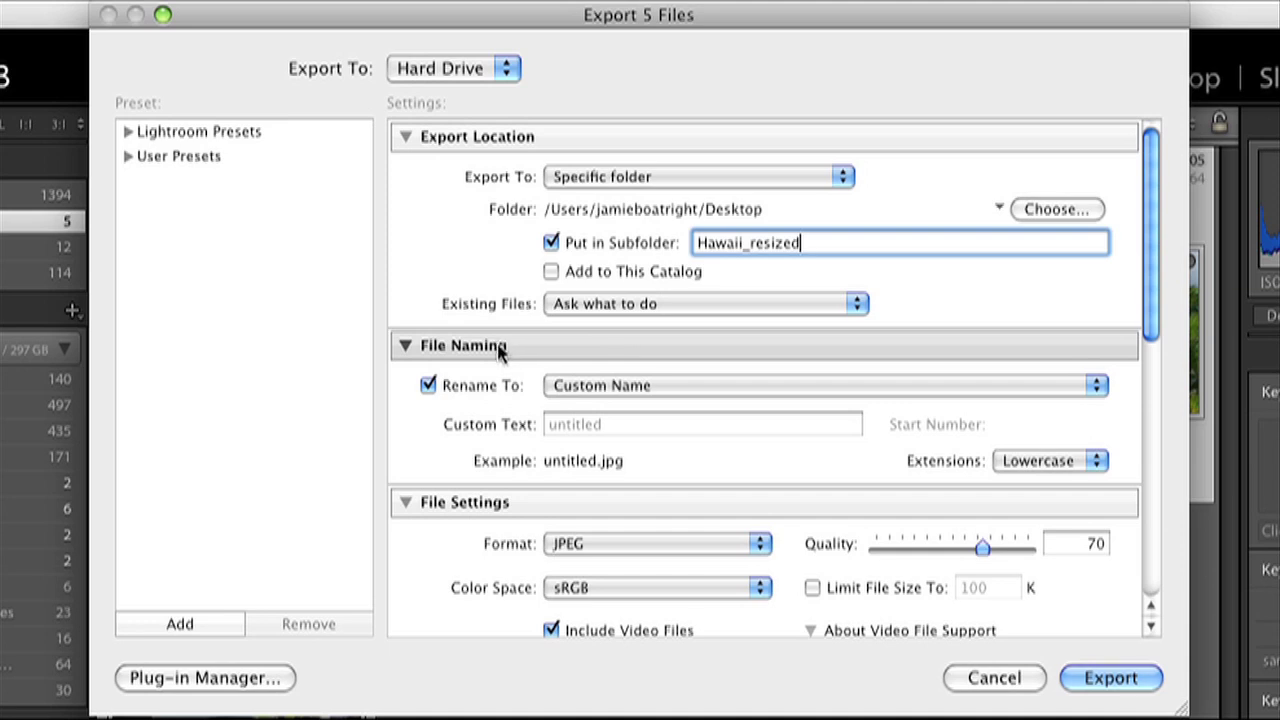
- Create a filename template of 'hawaii_resized_' plus a two-digit Sequence # (01)
click(428, 388)
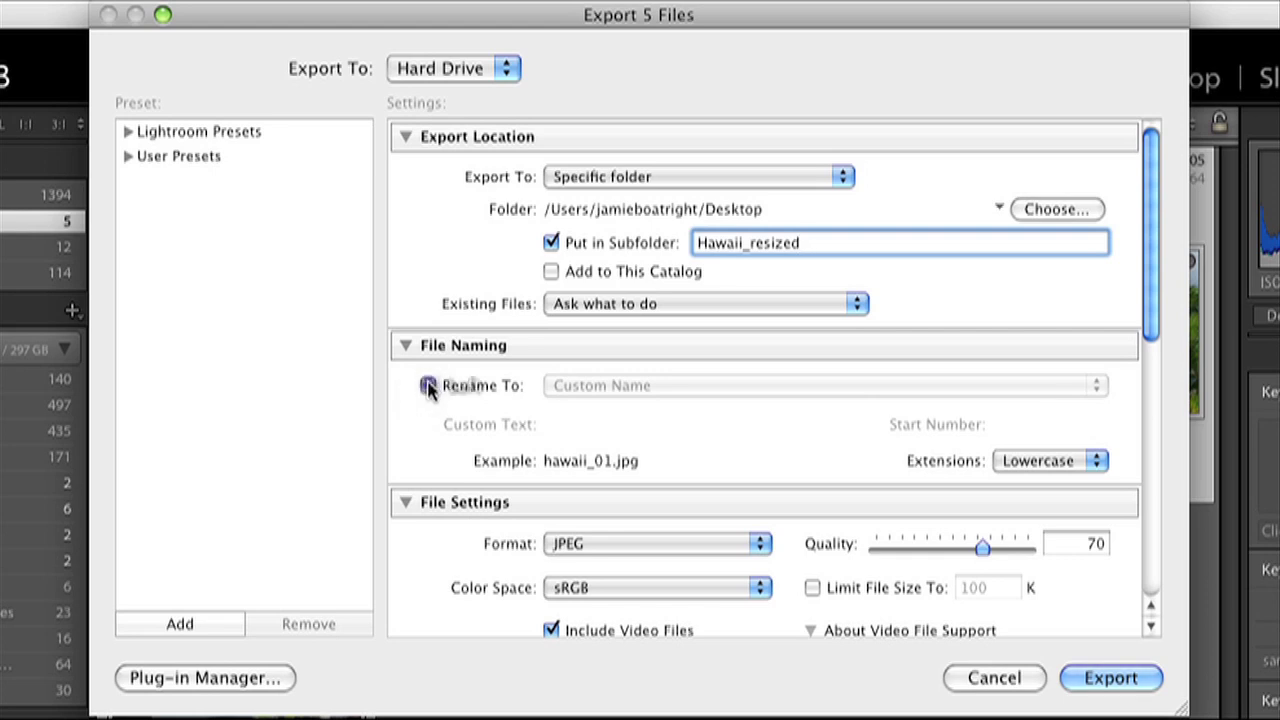
click(429, 387)
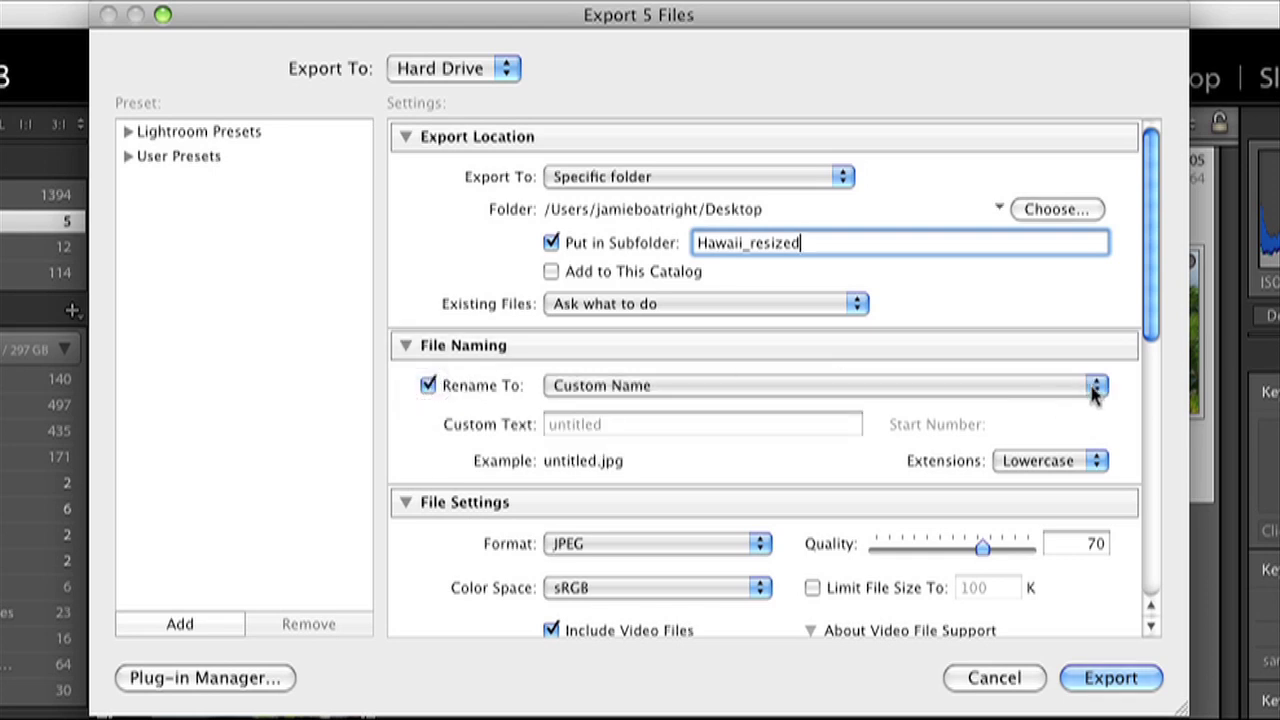
click(1094, 390)
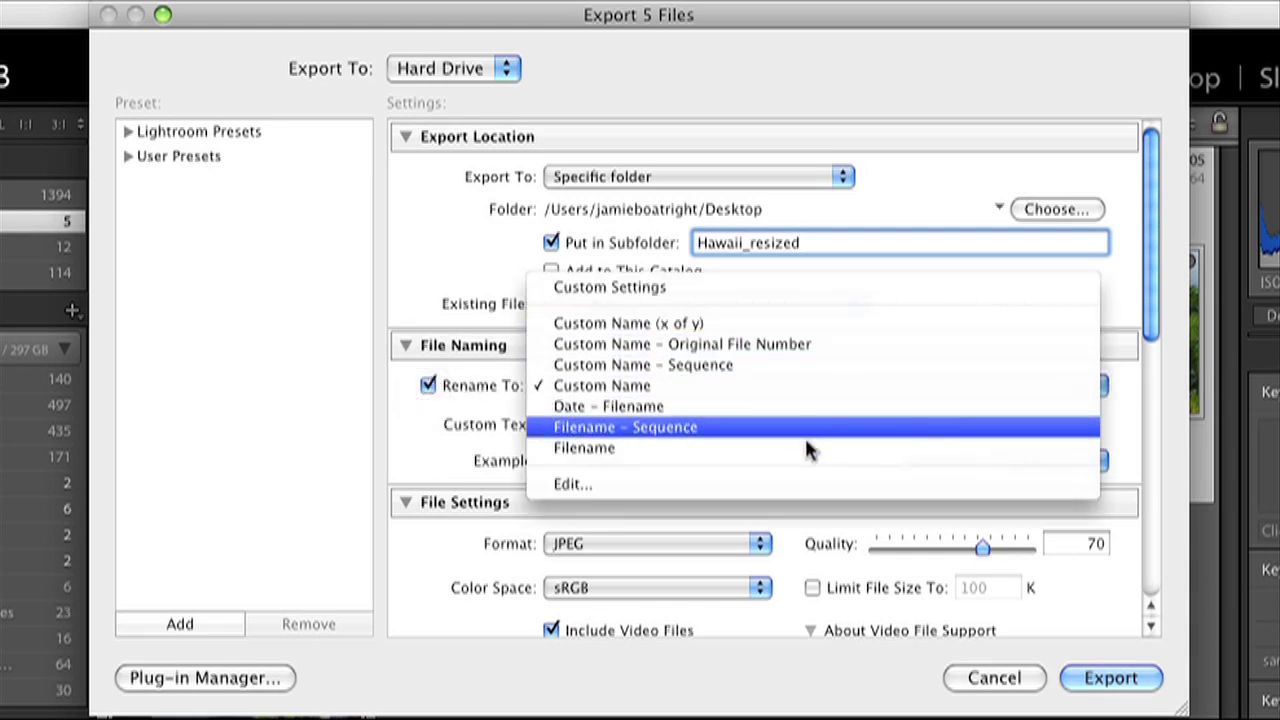
click(567, 487)
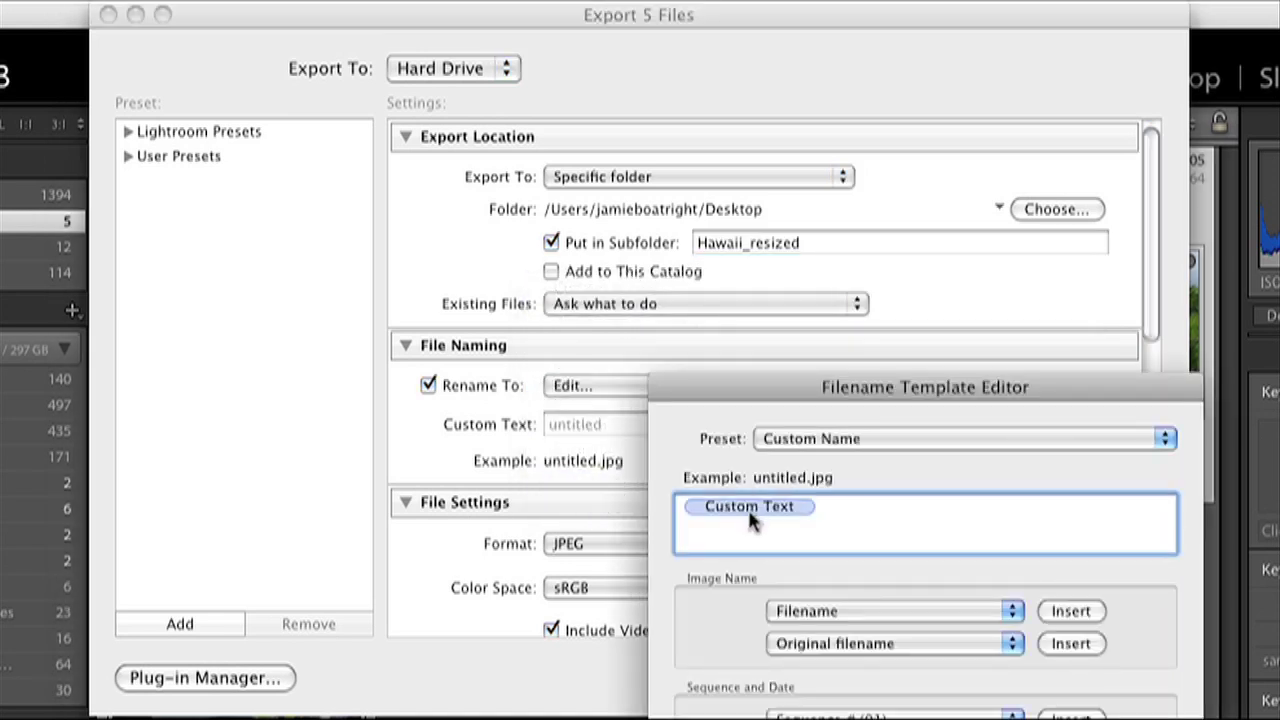
key(BackSpace)
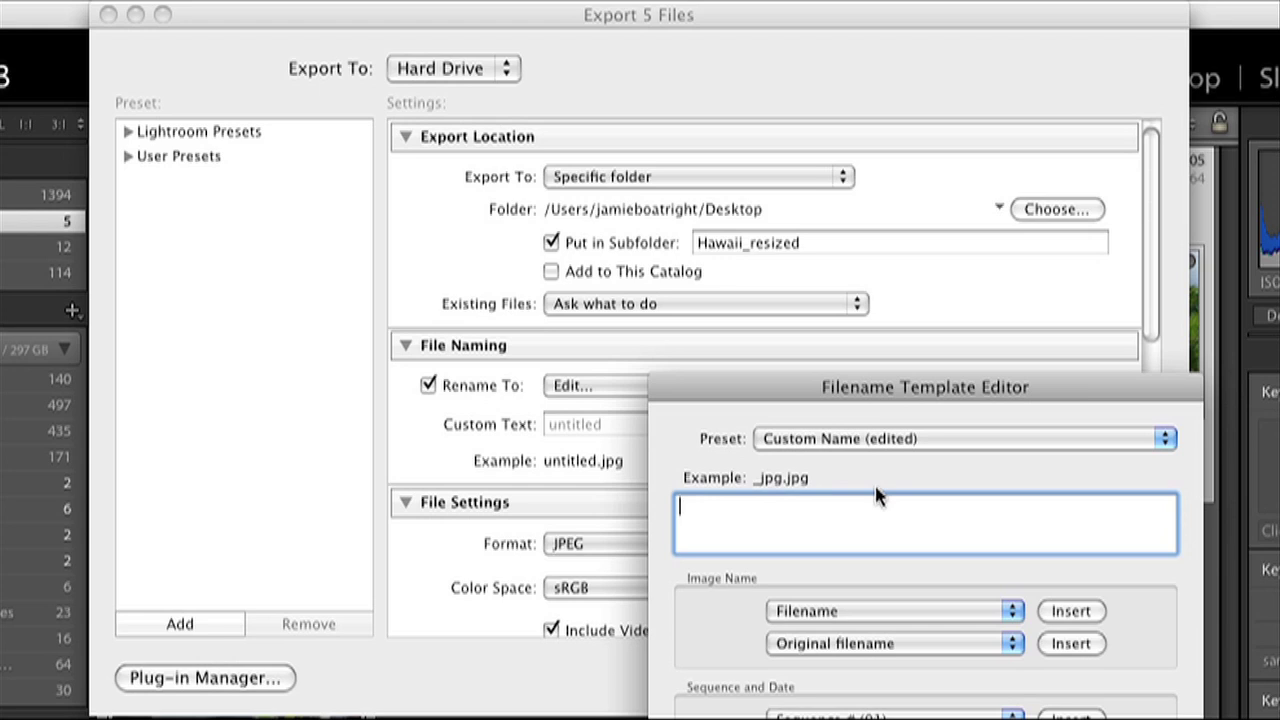
text(haw)
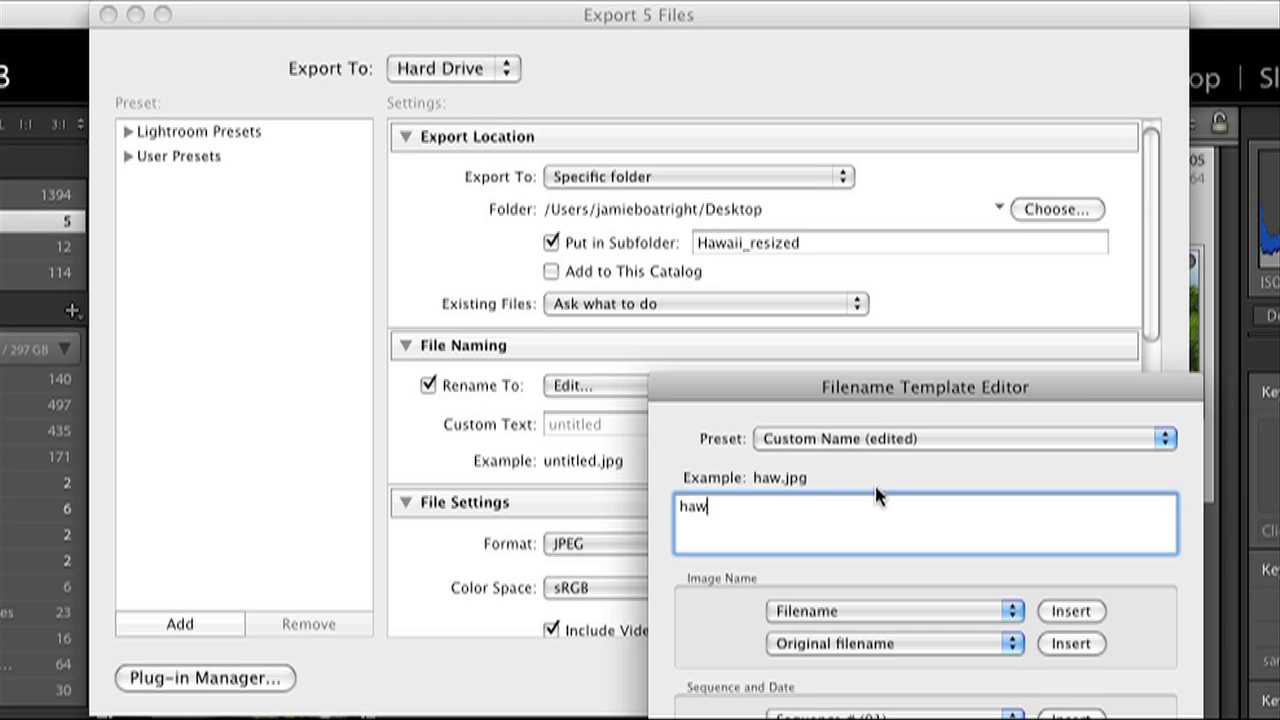
text(aii_re)
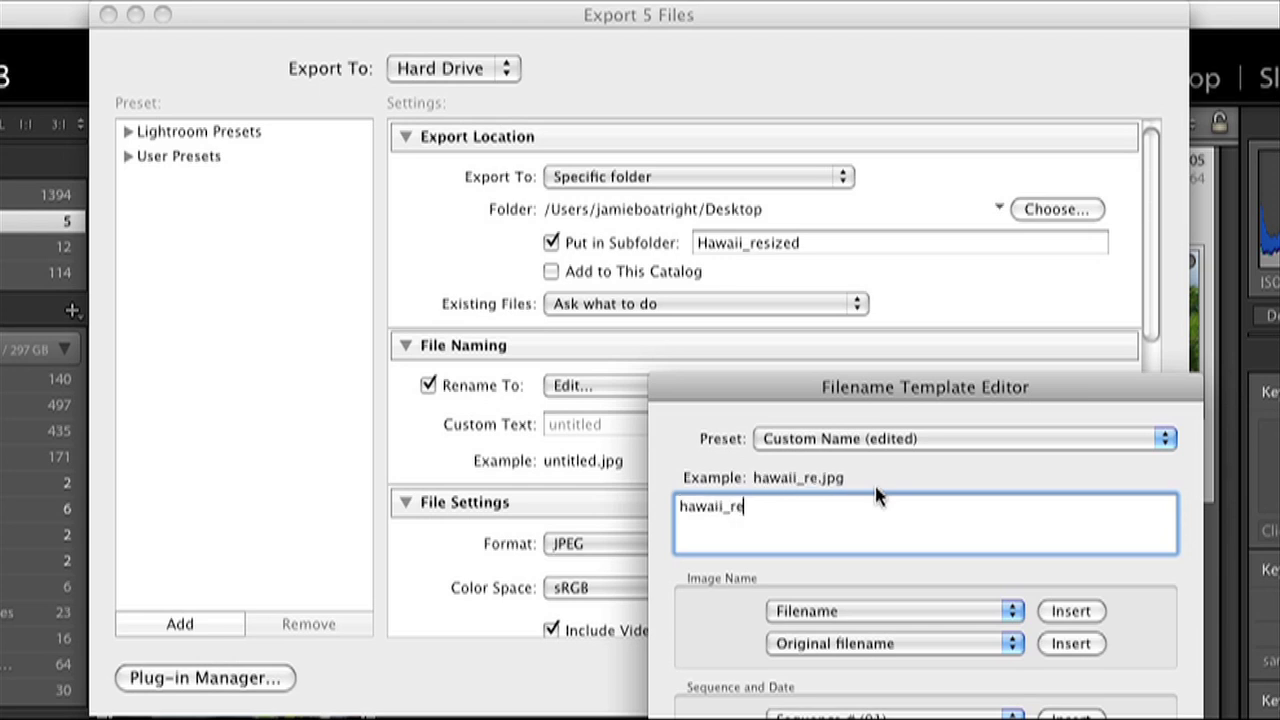
text(sized_)
click(1070, 716)
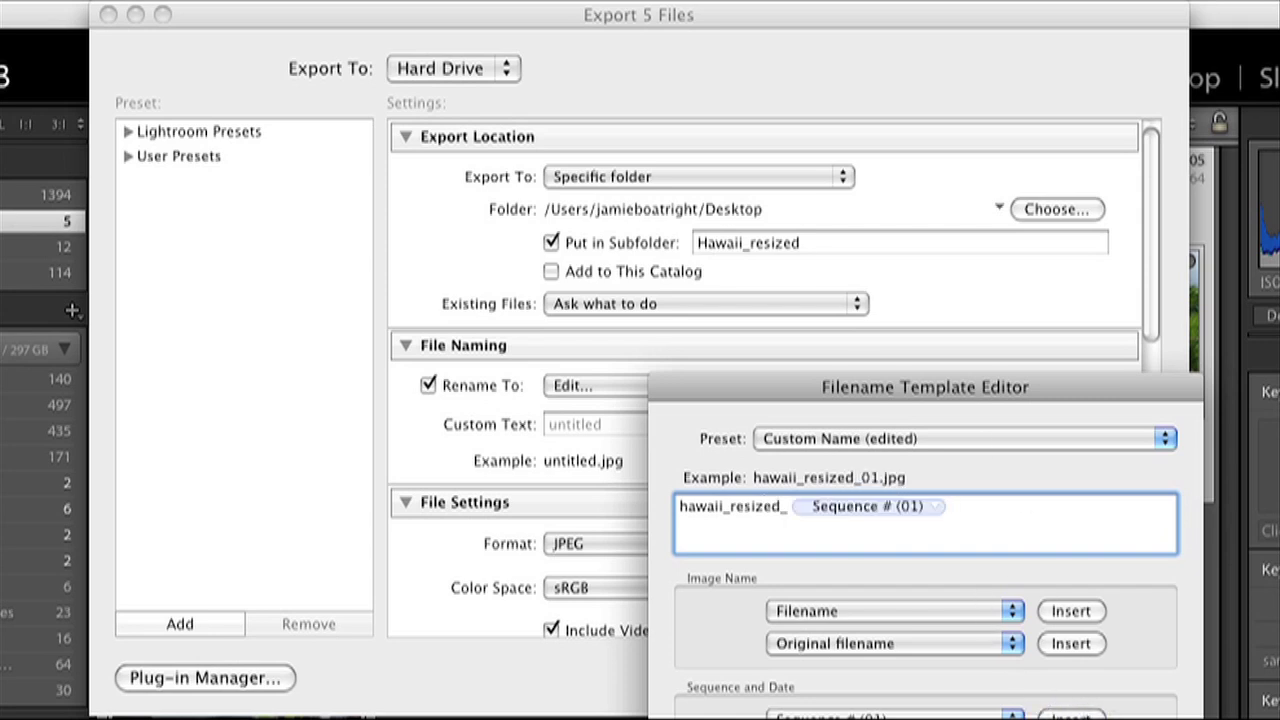
drag(975, 390, 991, 92)
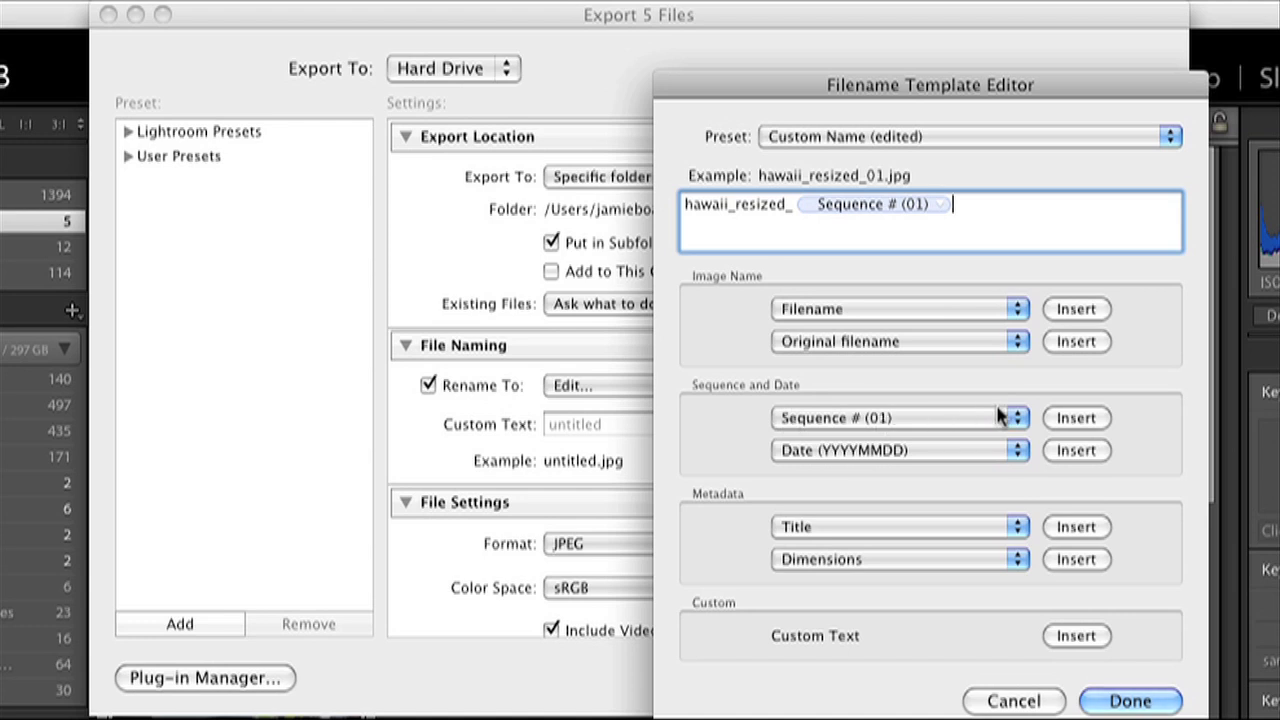
click(1130, 701)
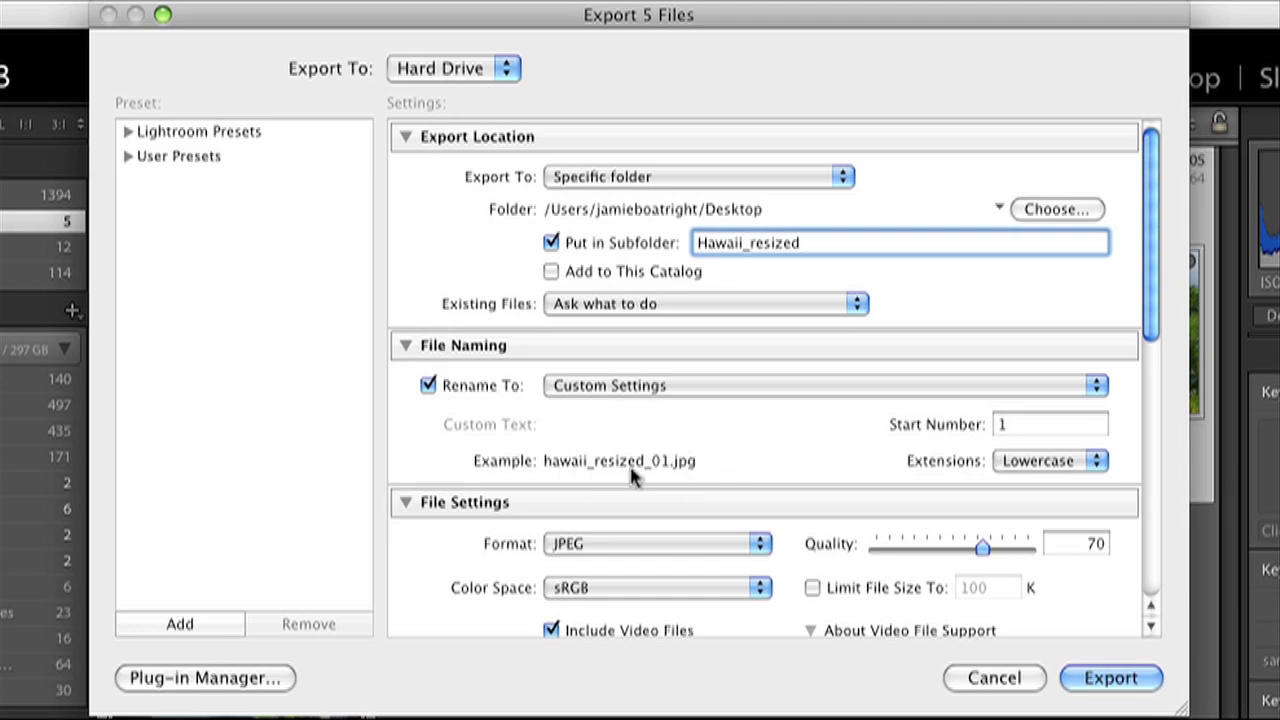
click(1005, 425)
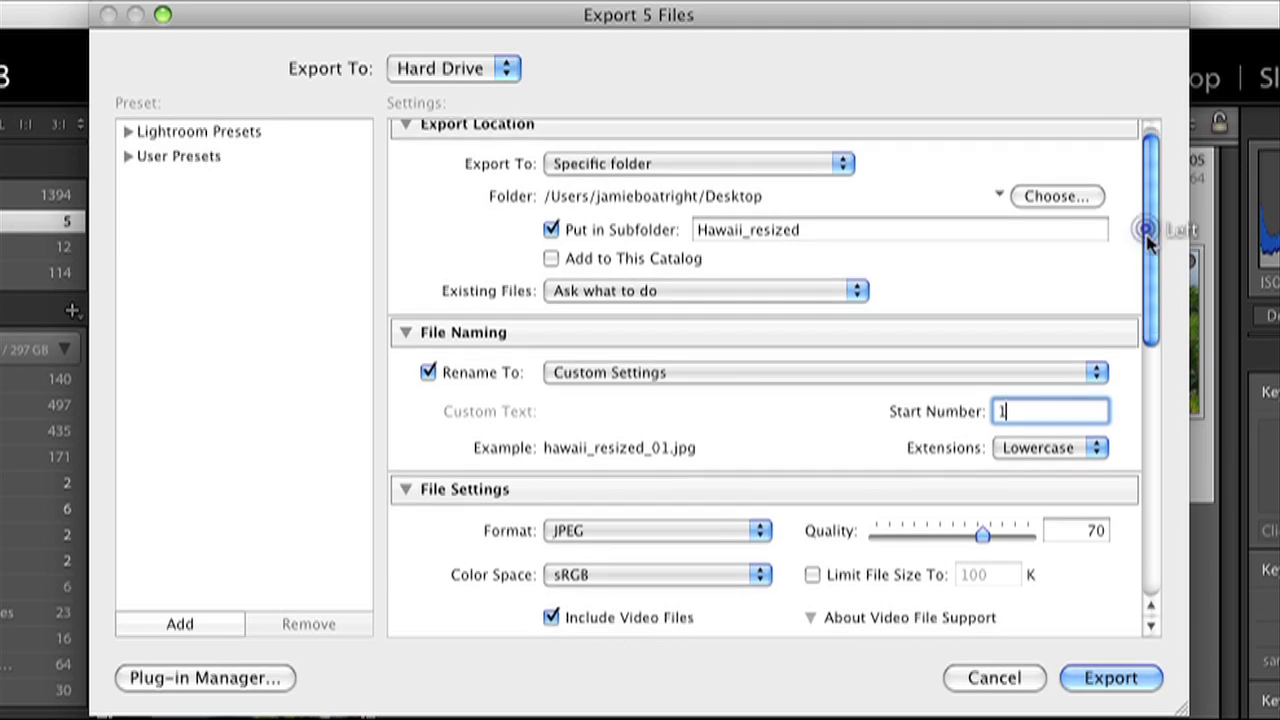
drag(1150, 237, 1150, 280)
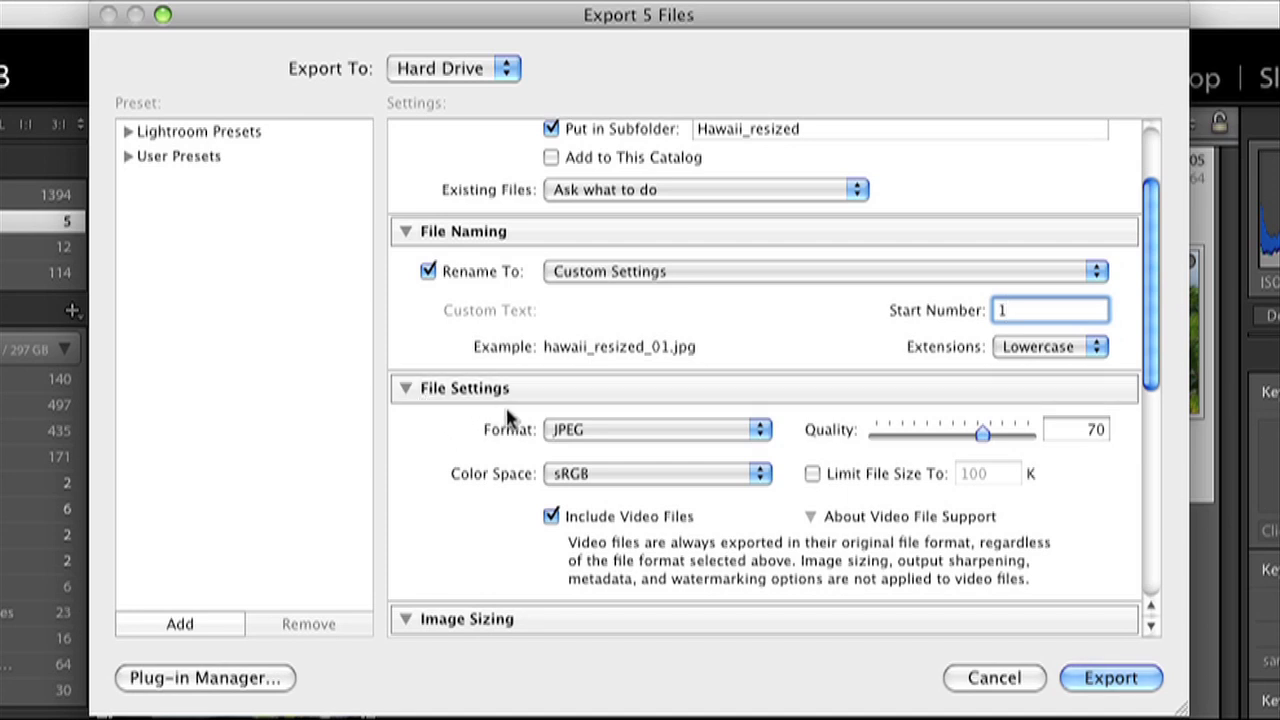
click(760, 429)
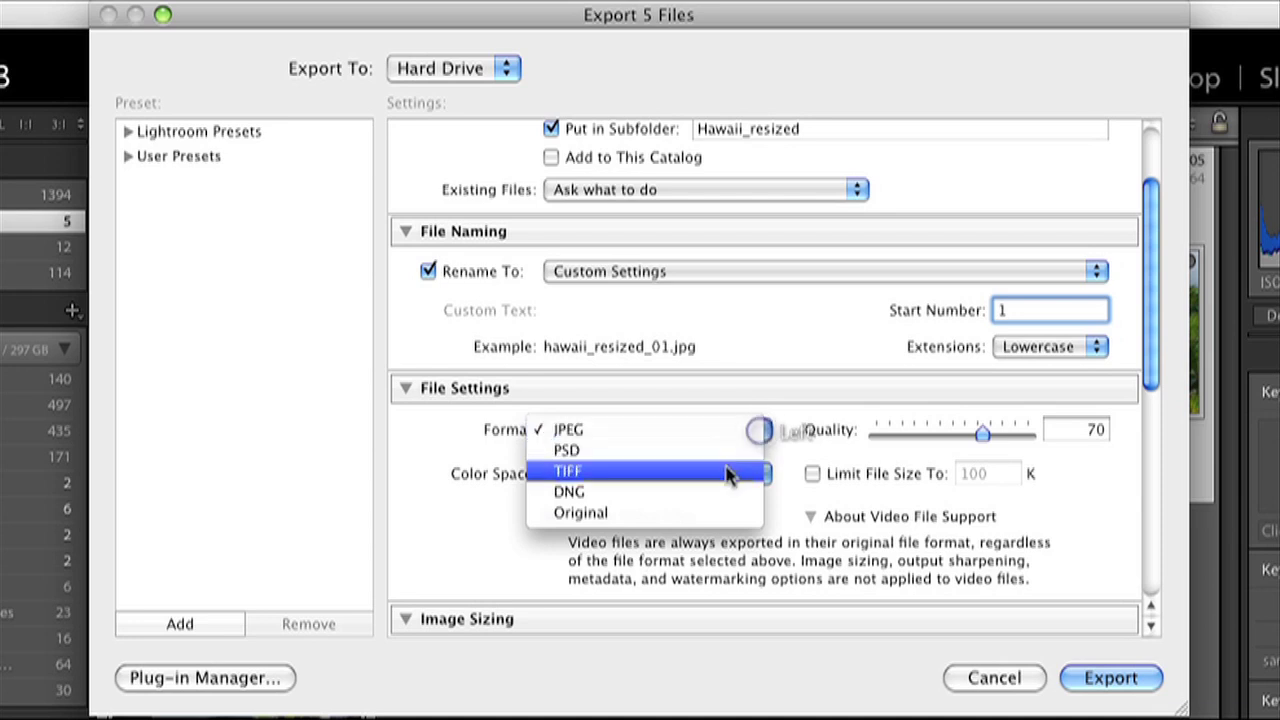
click(686, 431)
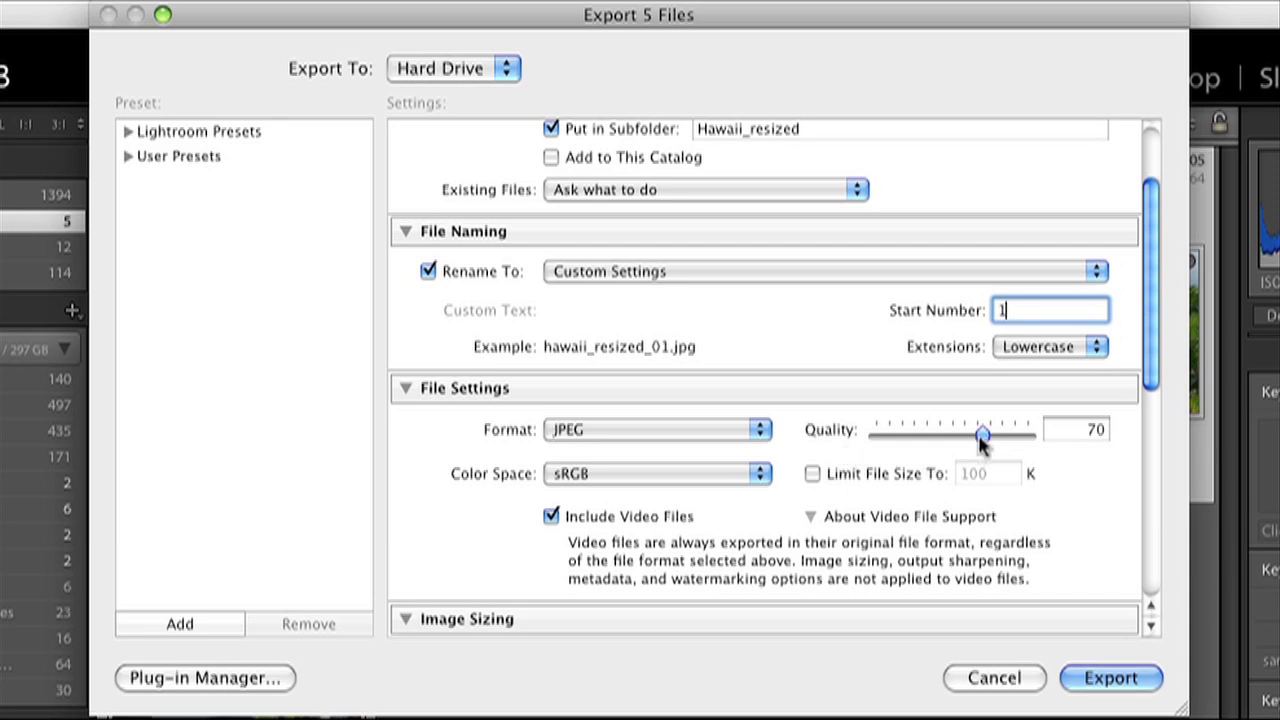
drag(978, 442, 1031, 440)
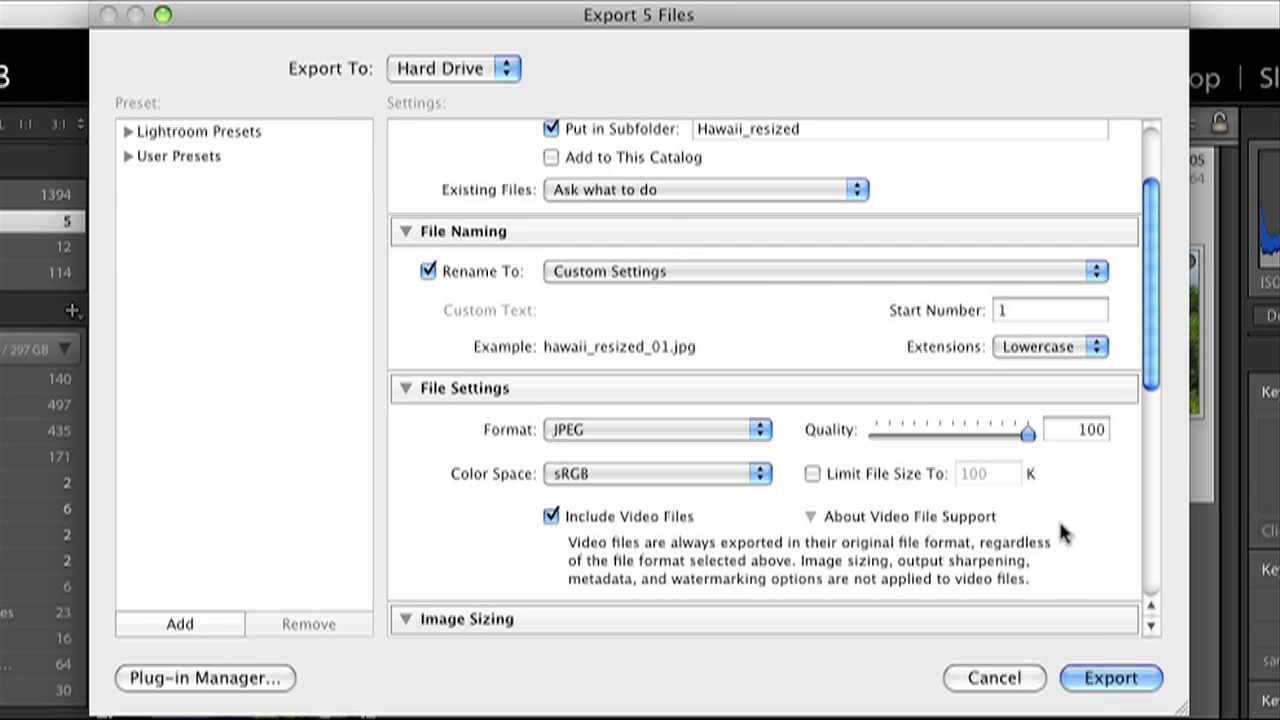
drag(1028, 437, 979, 437)
click(812, 476)
click(997, 474)
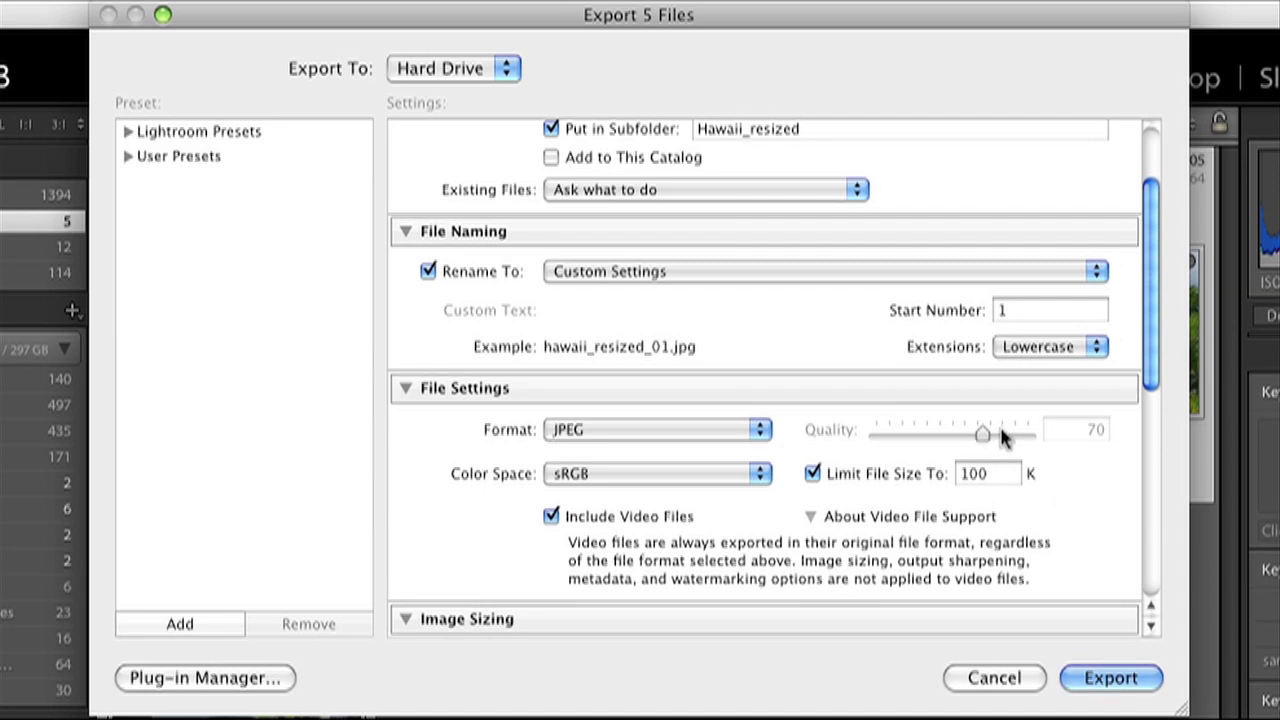
click(980, 434)
scroll(975, 440, up, 1)
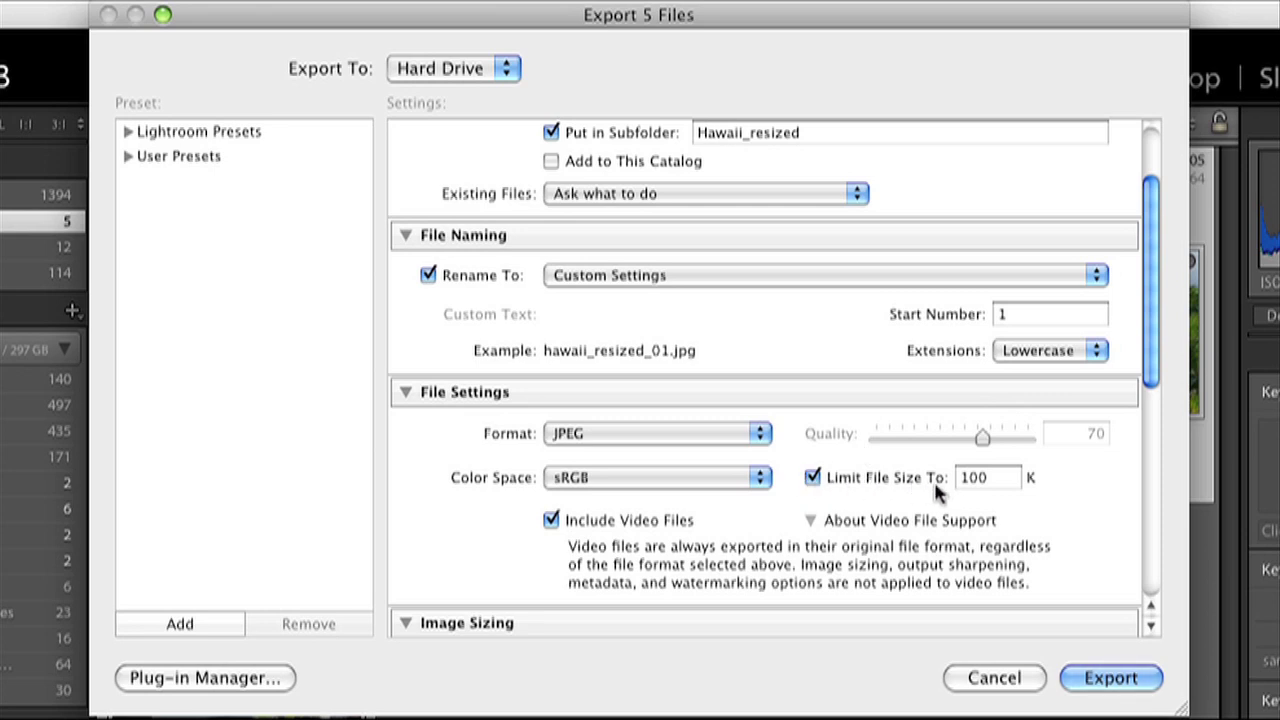
click(812, 478)
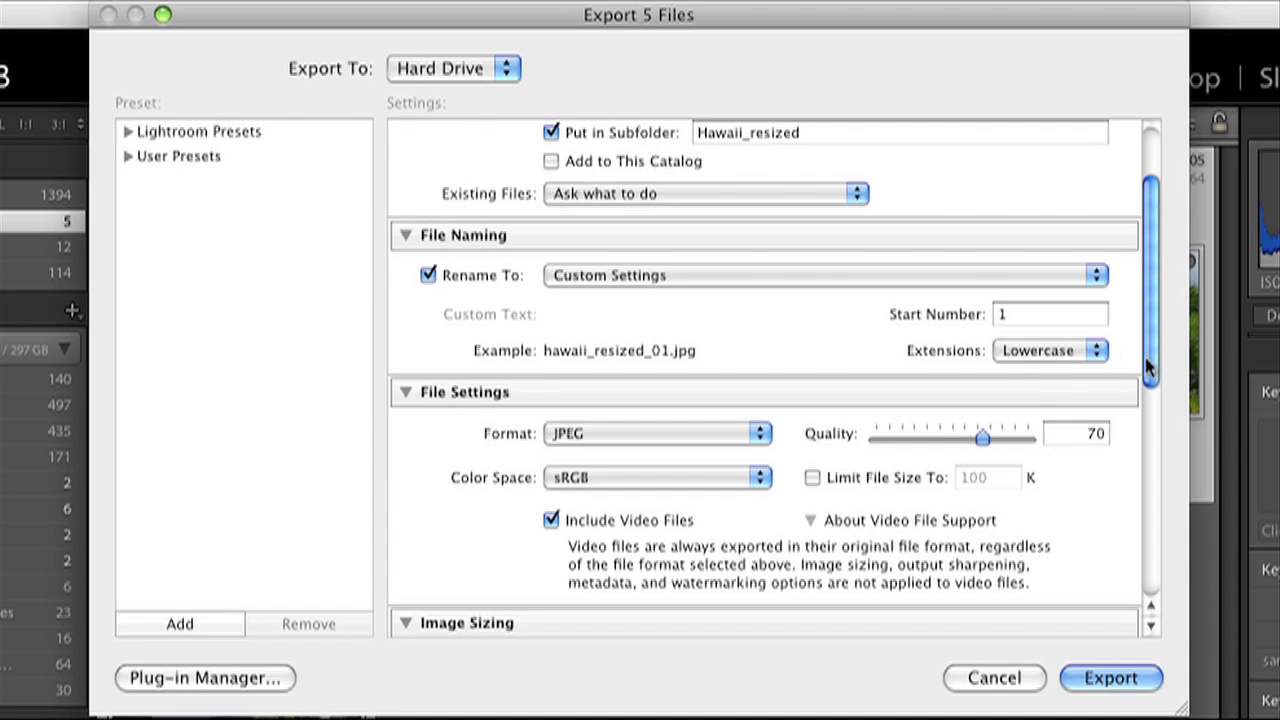
drag(1150, 357, 1145, 455)
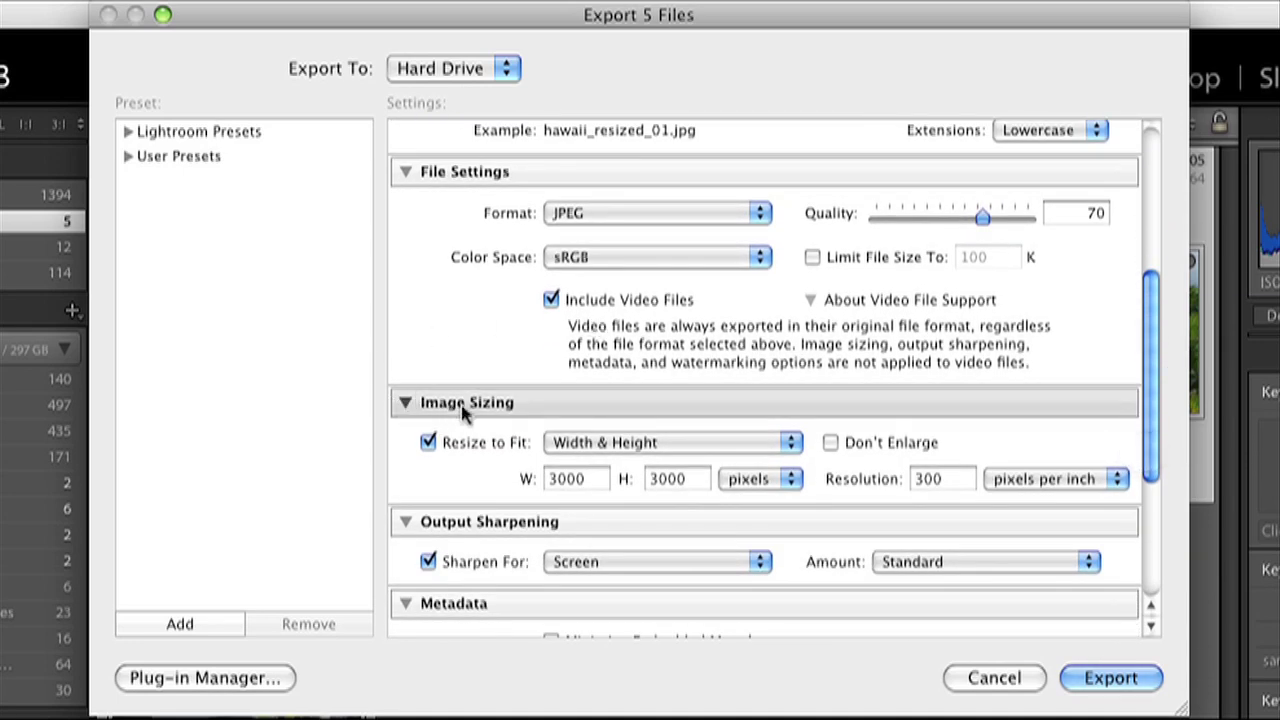
- Resize exports to Long Edge 800 pixels and change resolution from 300 to 72 ppi
click(428, 443)
click(428, 443)
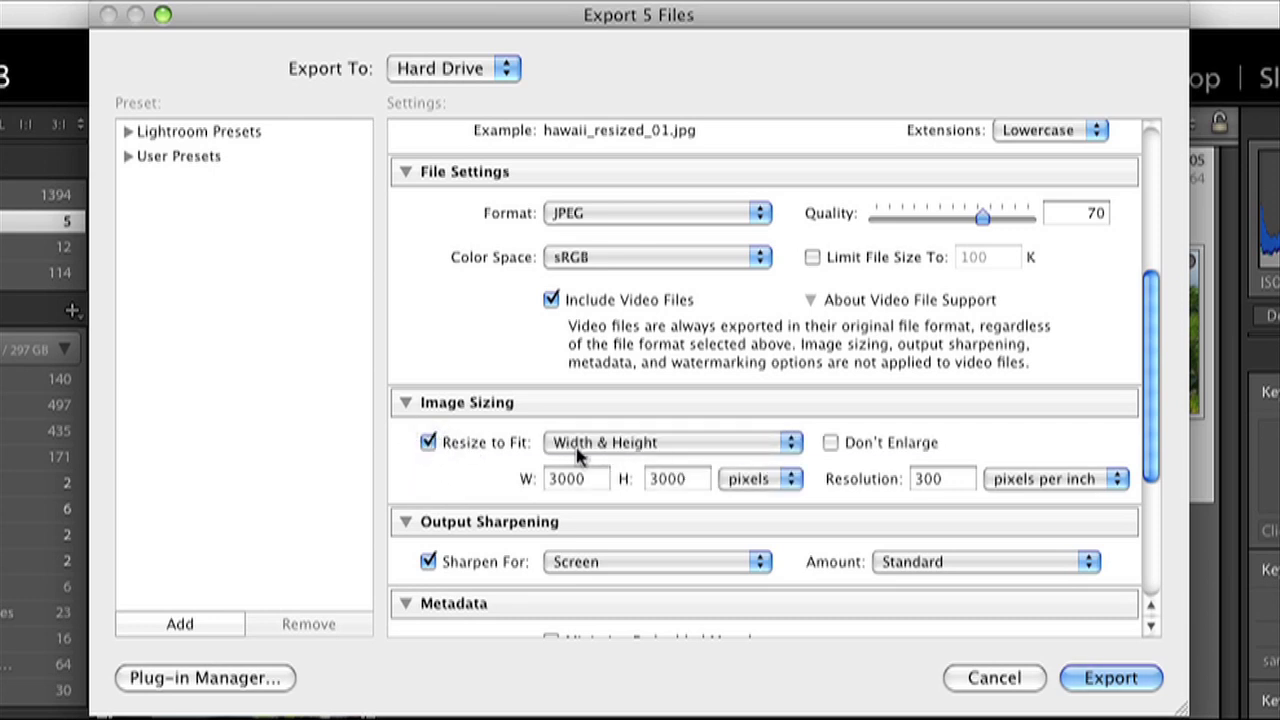
click(789, 447)
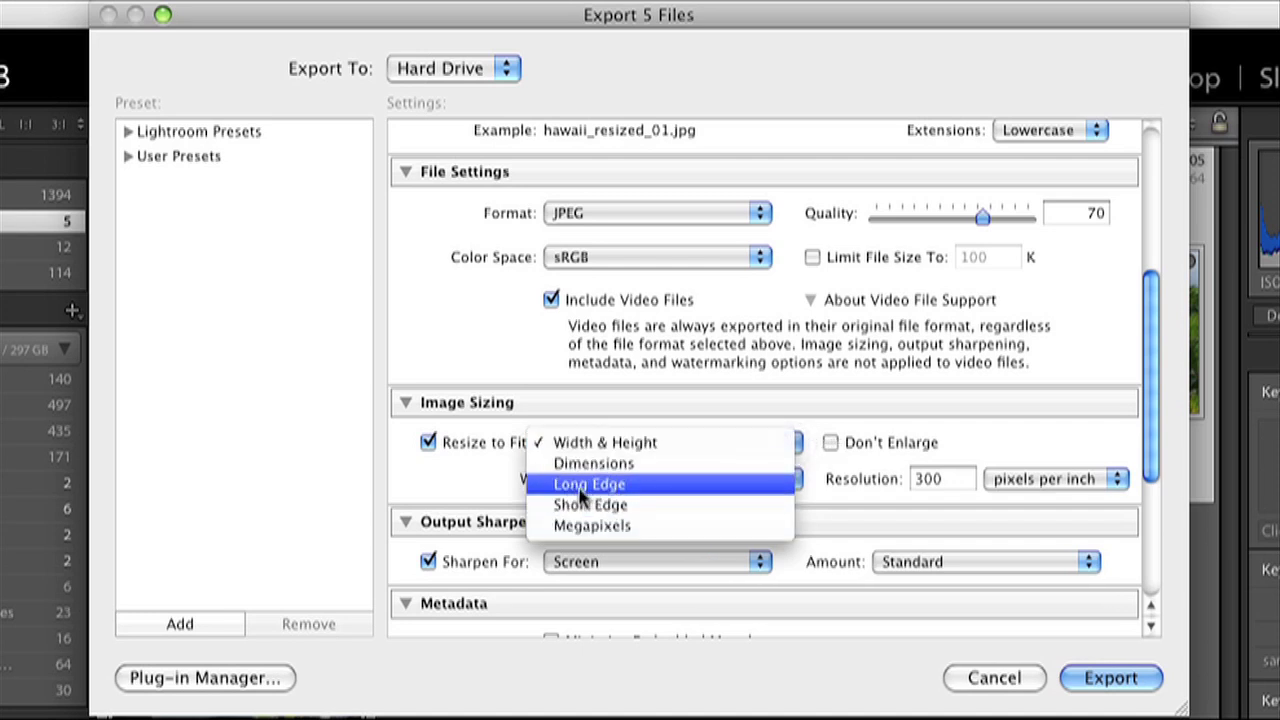
click(617, 489)
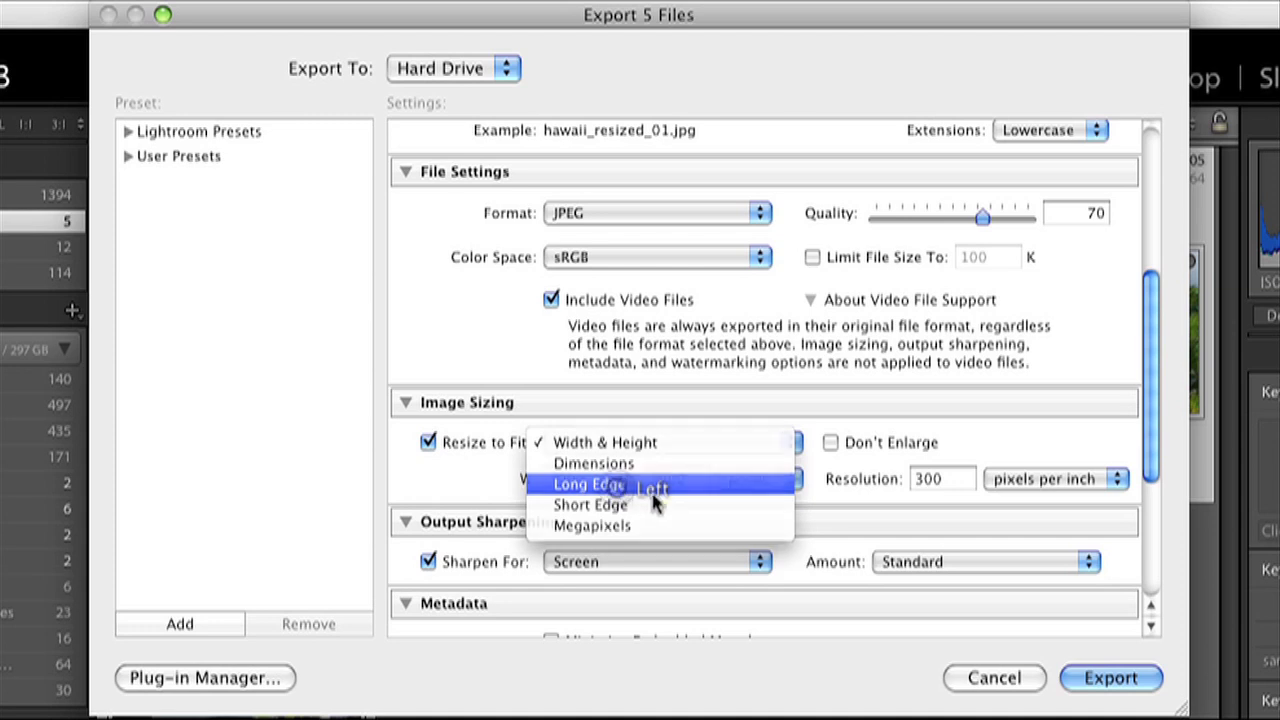
drag(694, 480, 645, 467)
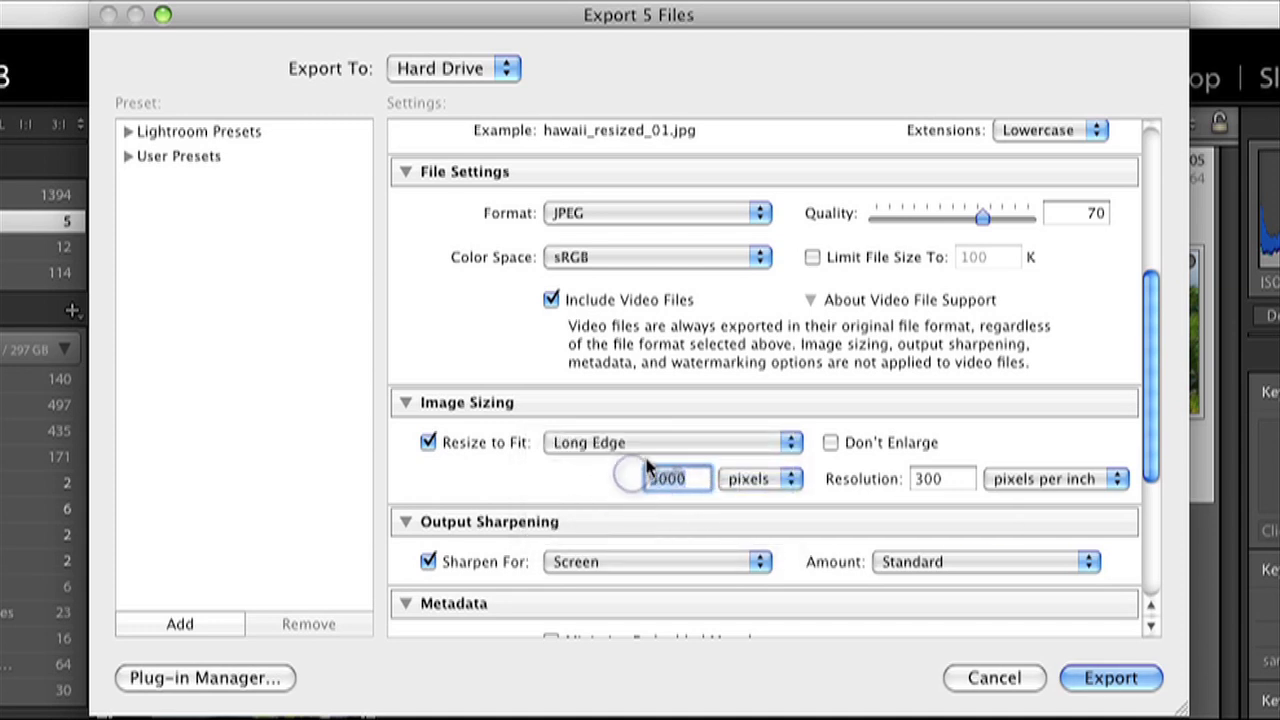
text(800)
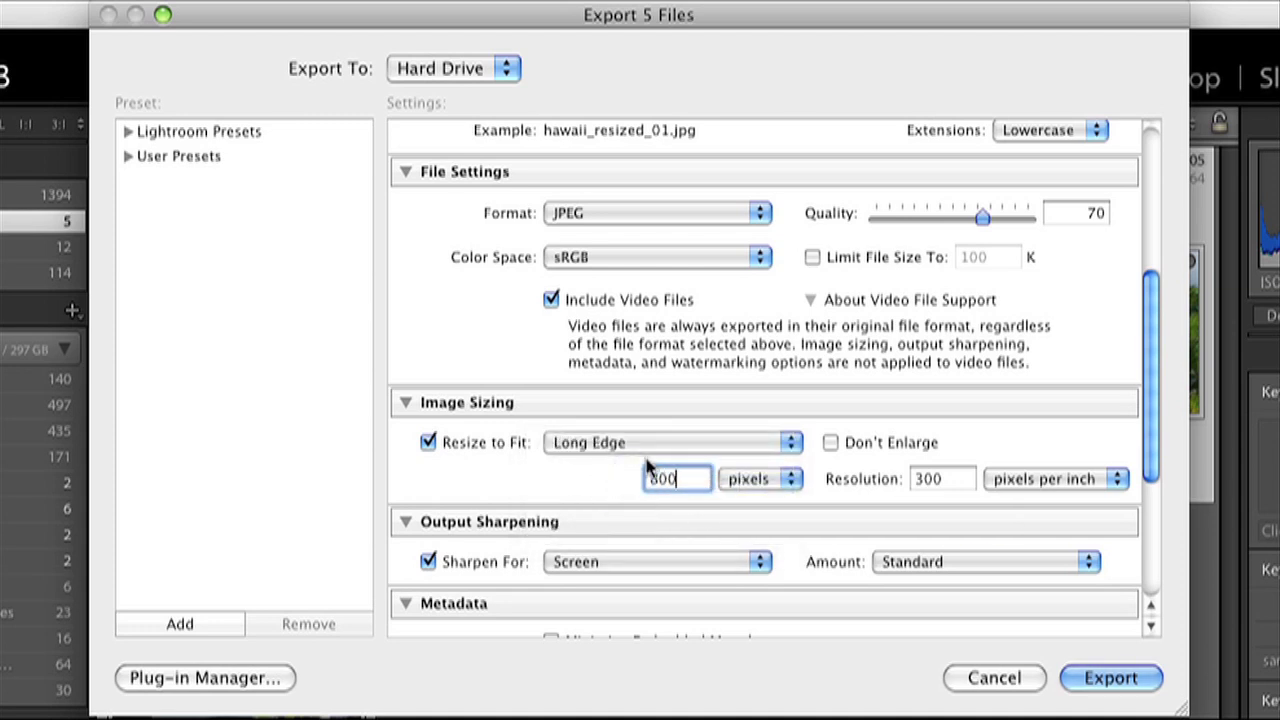
double_click(958, 480)
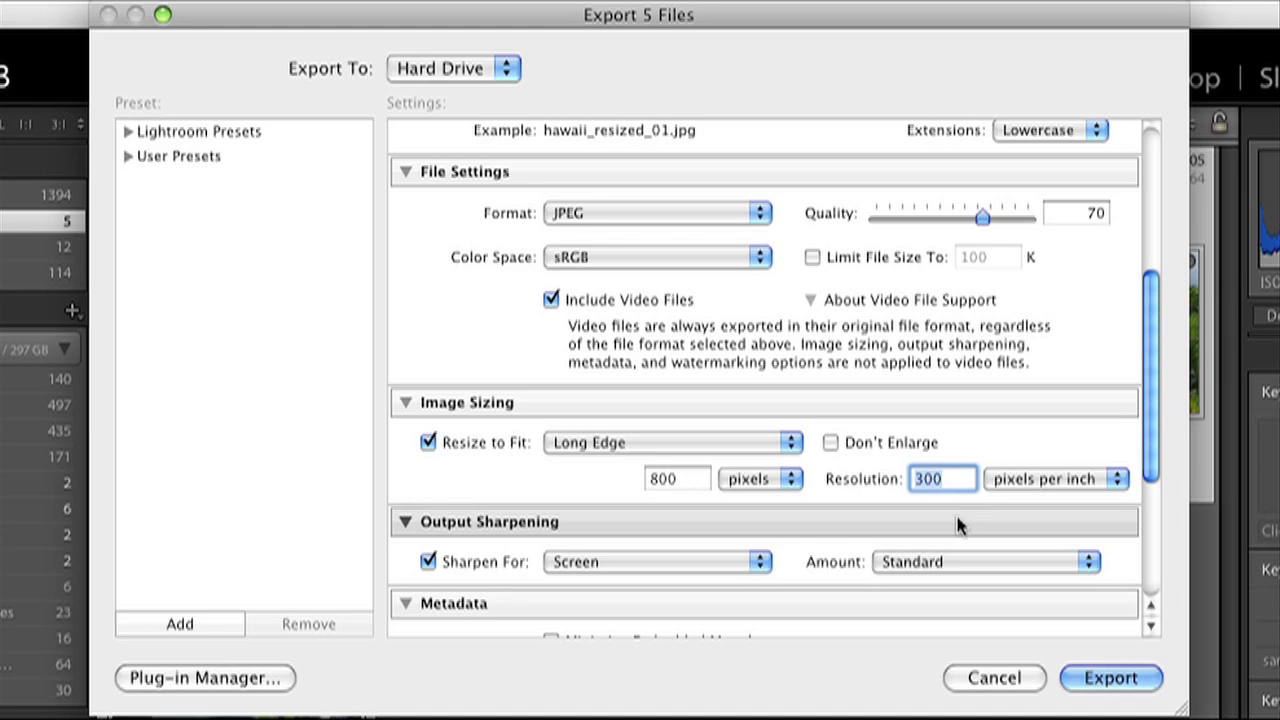
text(72)
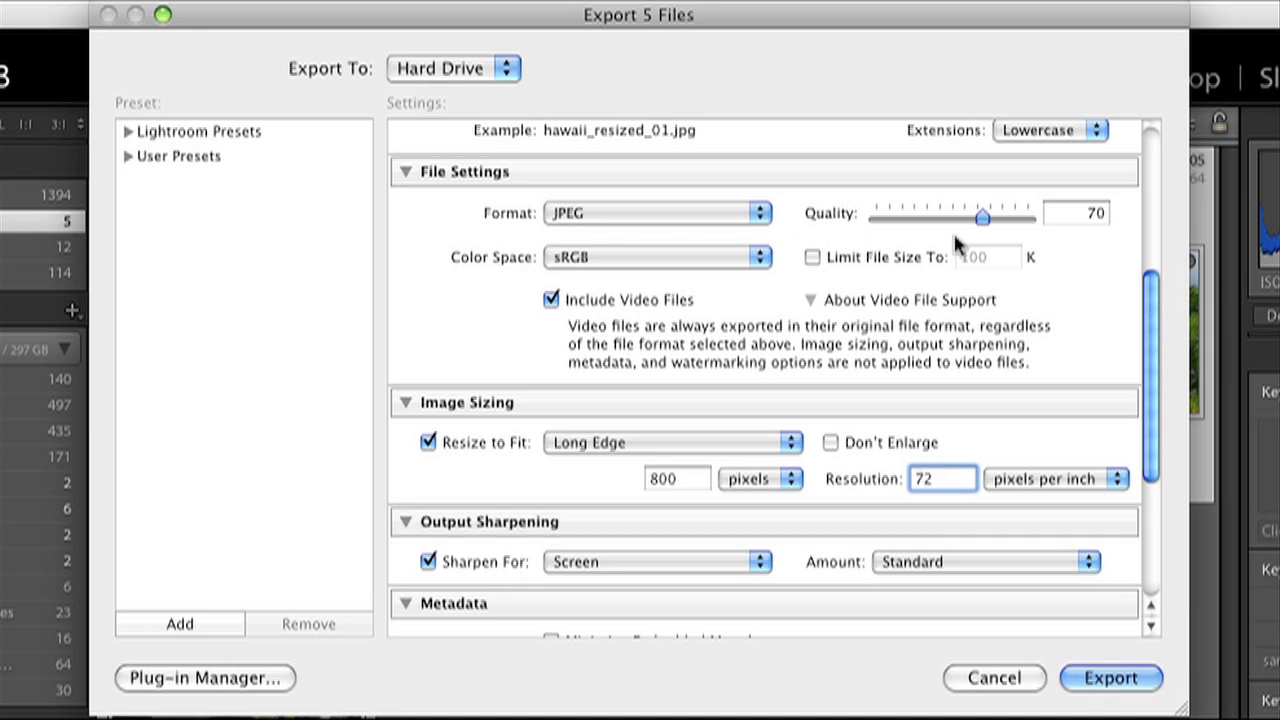
scroll(1150, 318, down, 3)
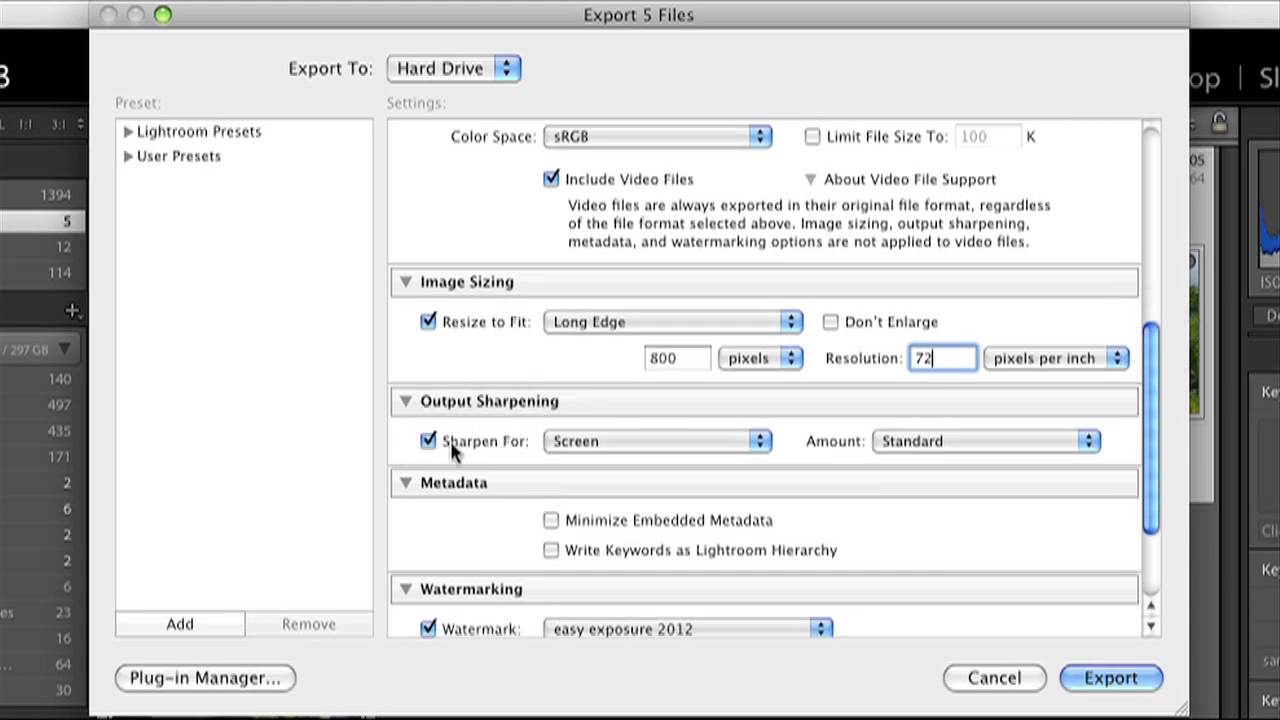
- Keep sharpening for Screen at Standard amount and switch the watermark to test
click(760, 441)
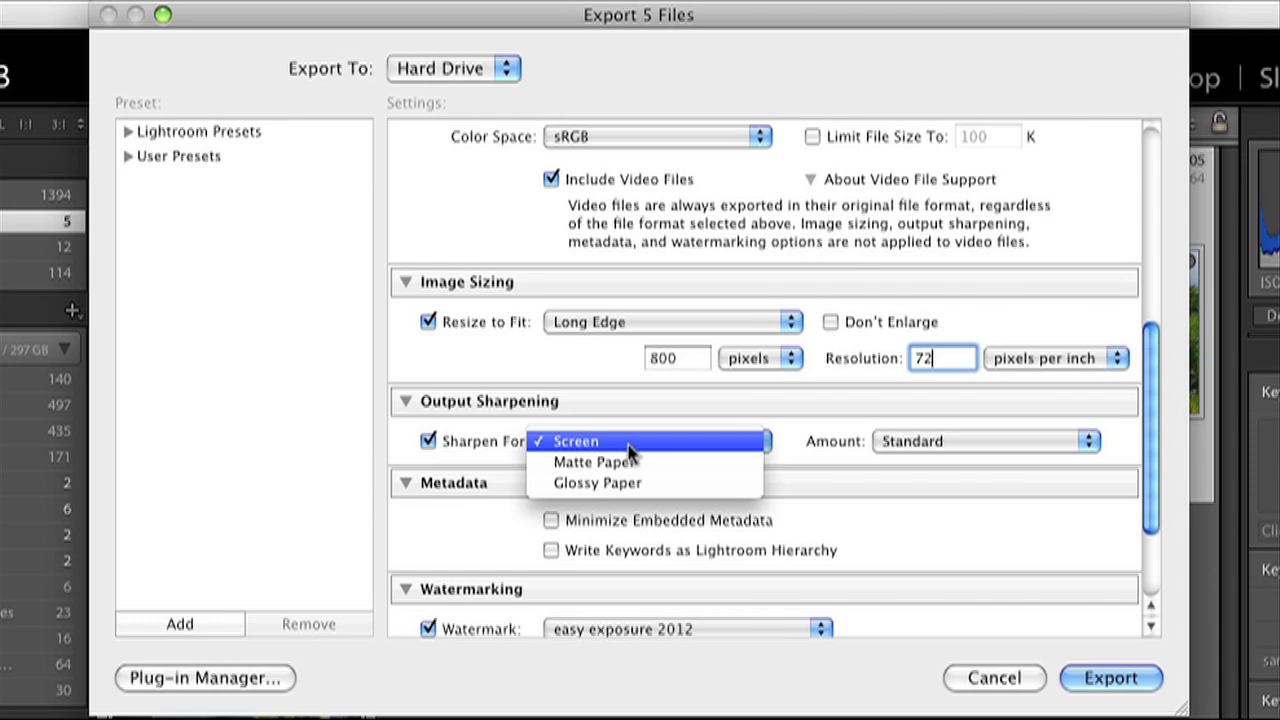
click(630, 445)
click(1088, 441)
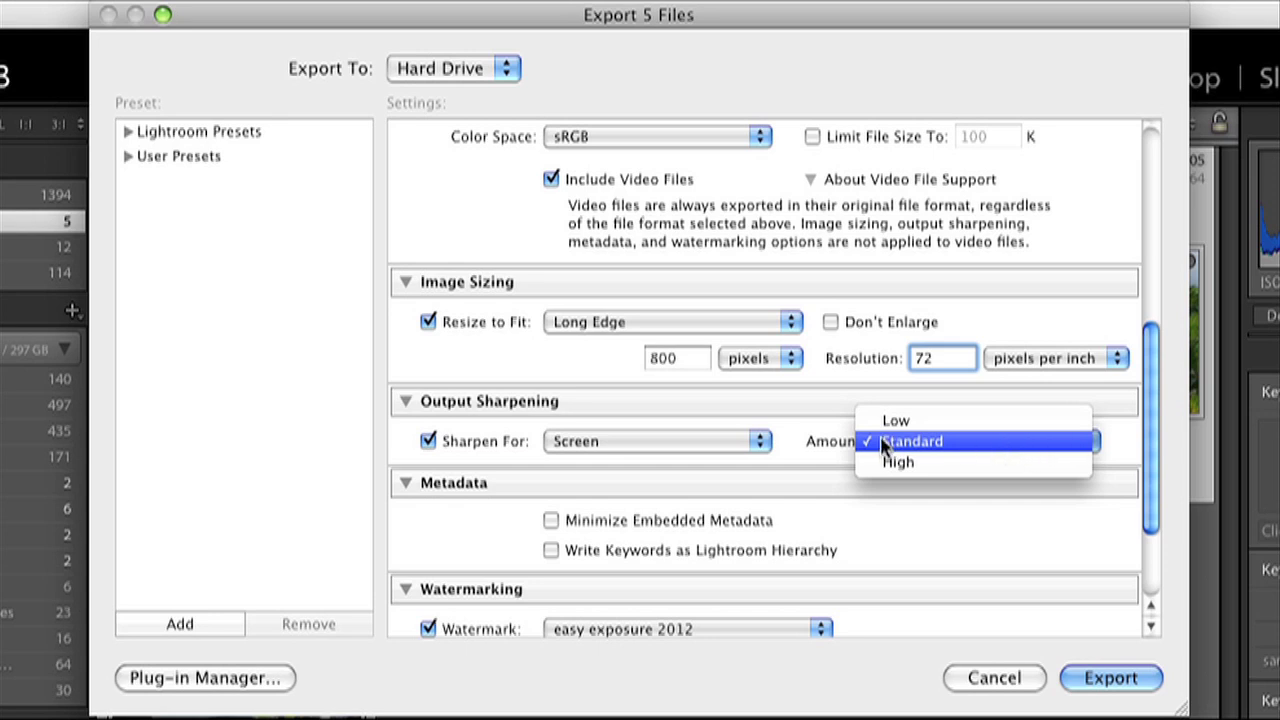
click(990, 452)
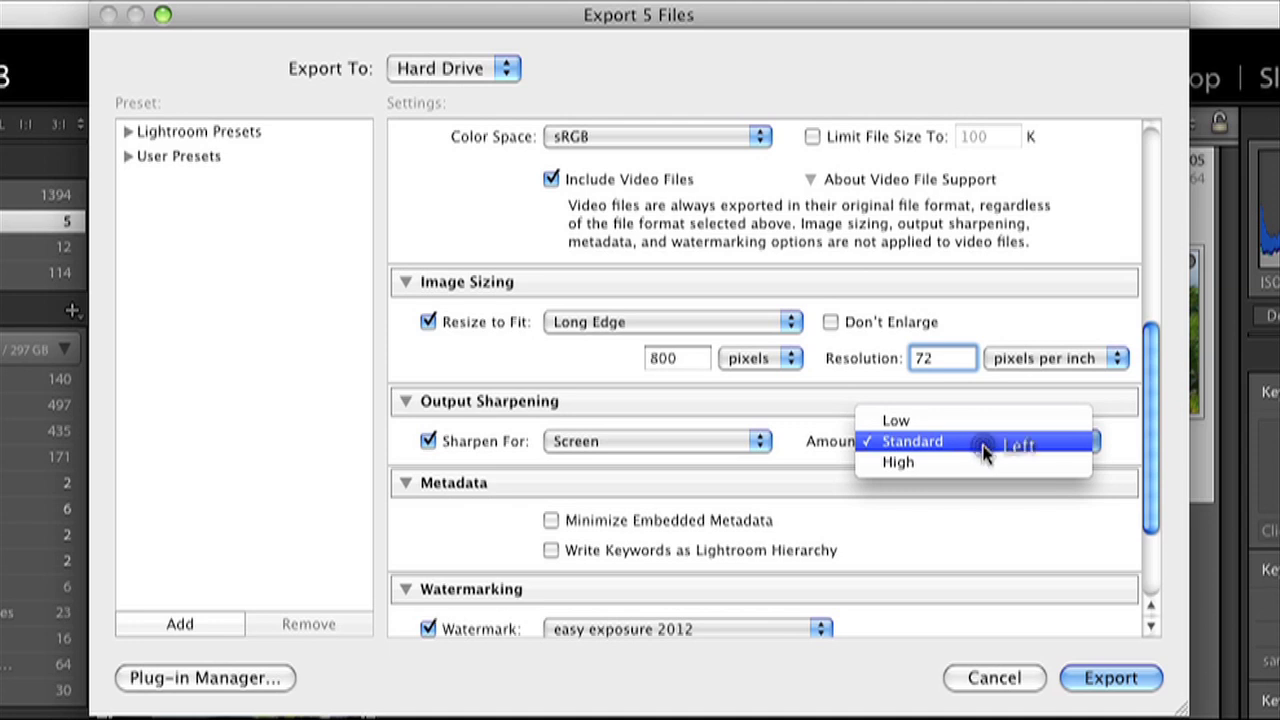
click(1127, 436)
scroll(1140, 432, down, 5)
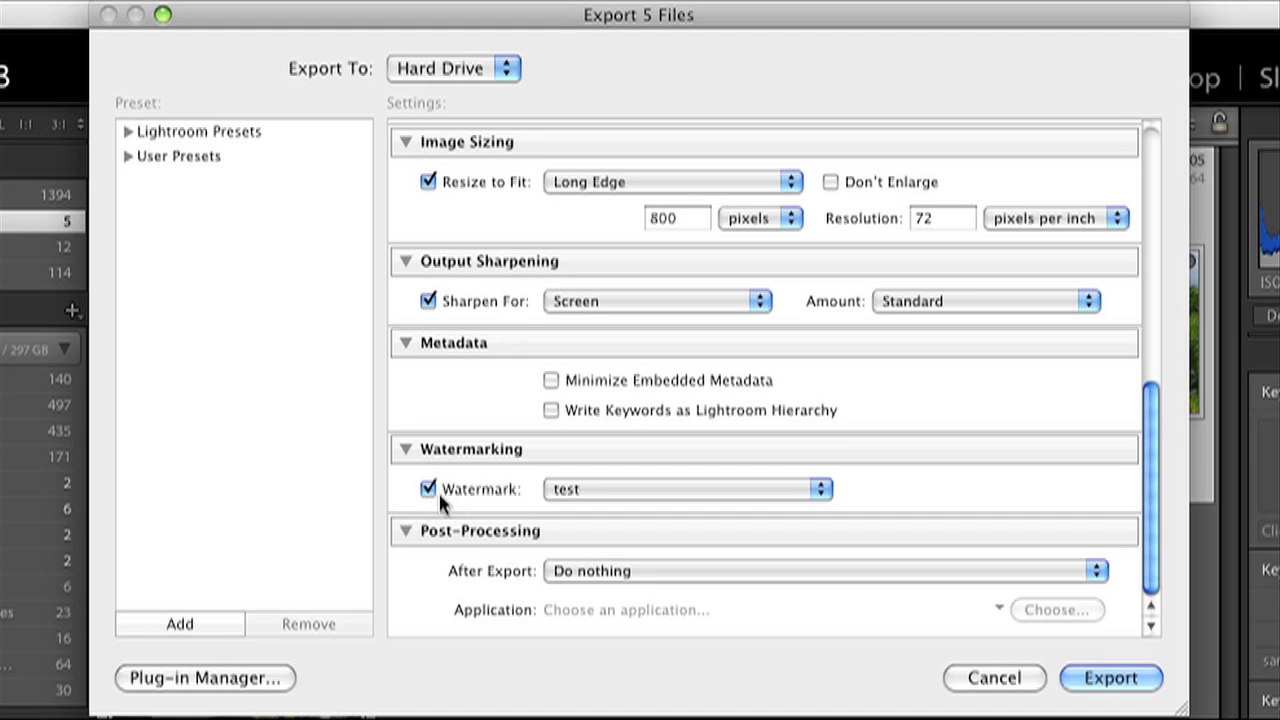
- Choose Edit Watermarks from the Watermark menu to edit the test watermark
click(818, 493)
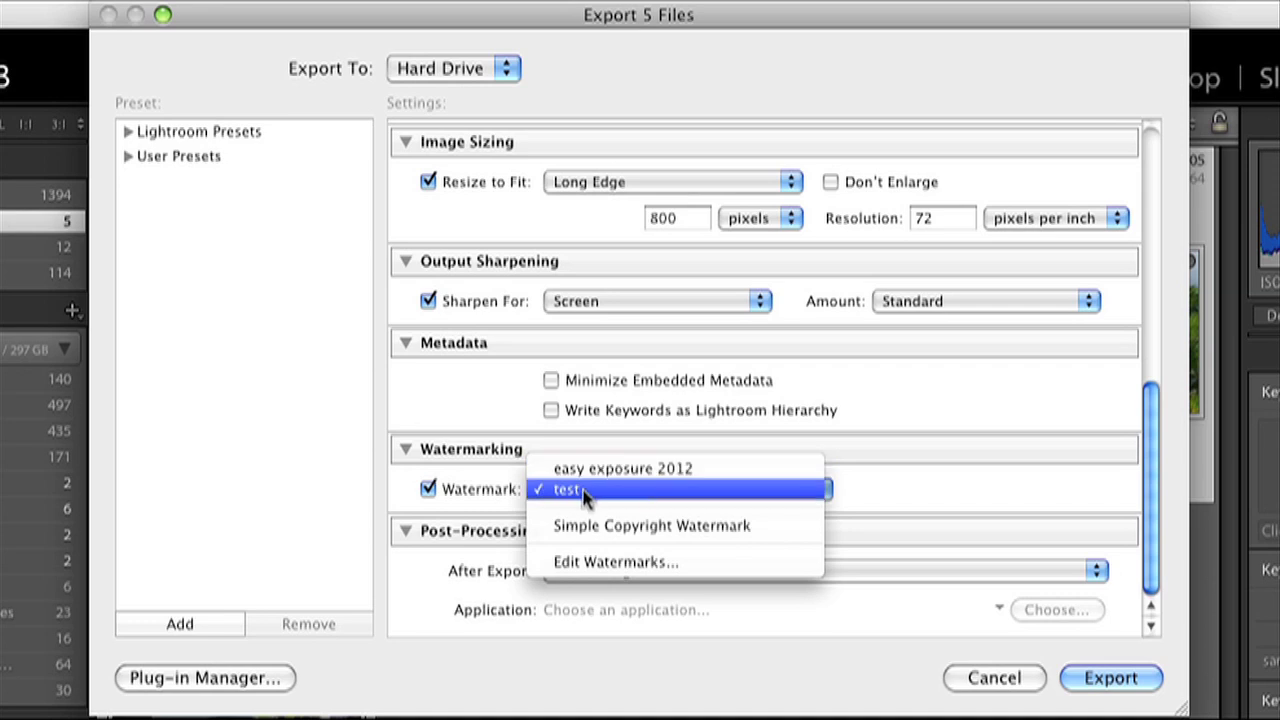
click(612, 563)
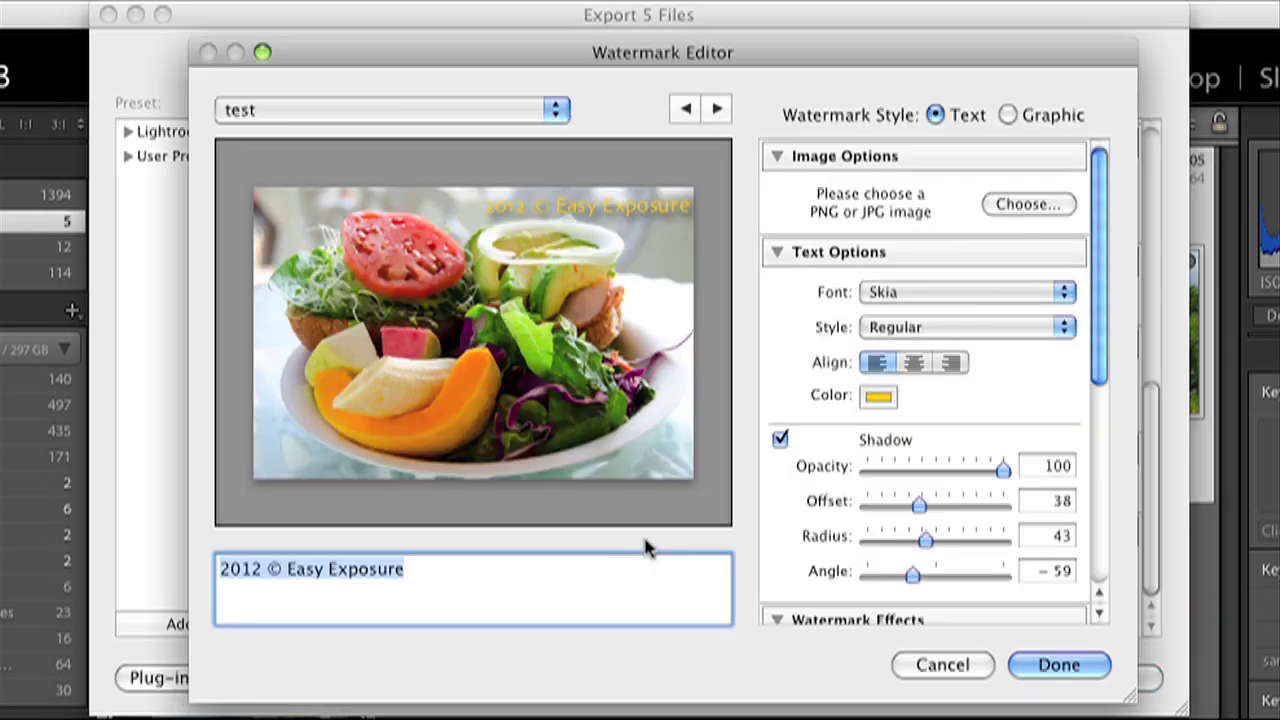
- Select the '2012 © Easy Exposure' text, then open the Image Options file chooser
click(412, 571)
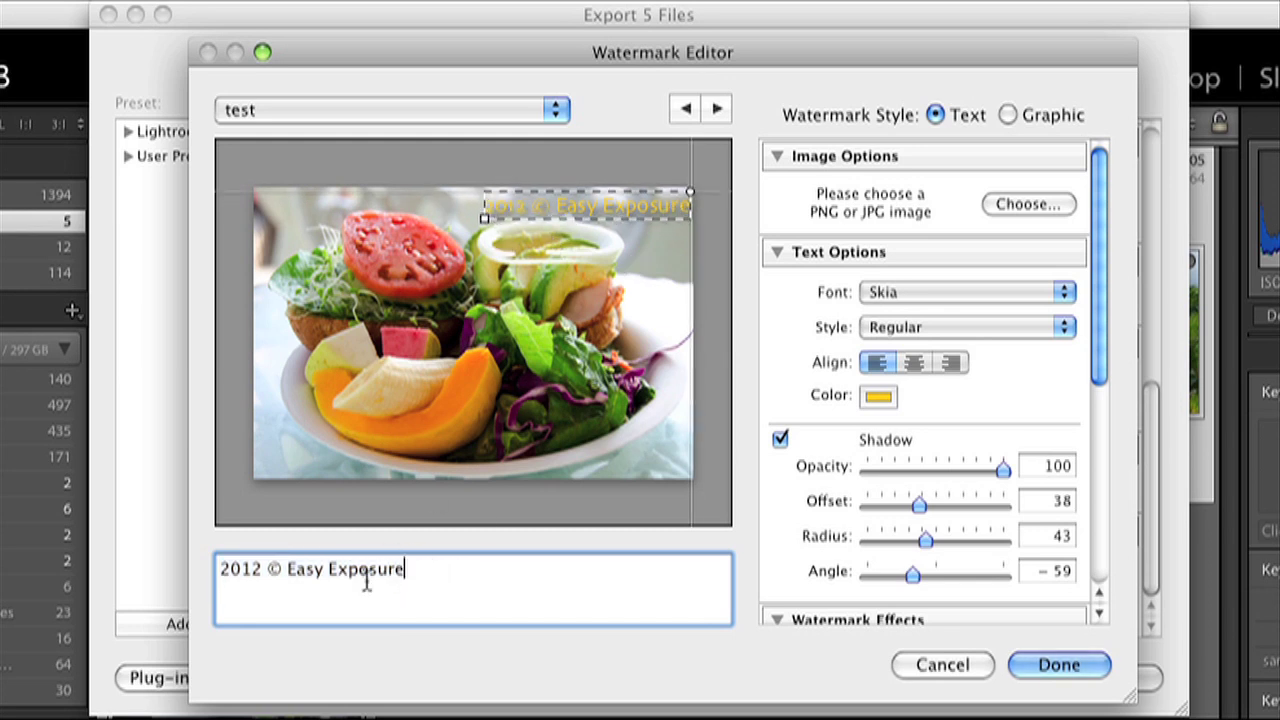
drag(414, 568, 210, 568)
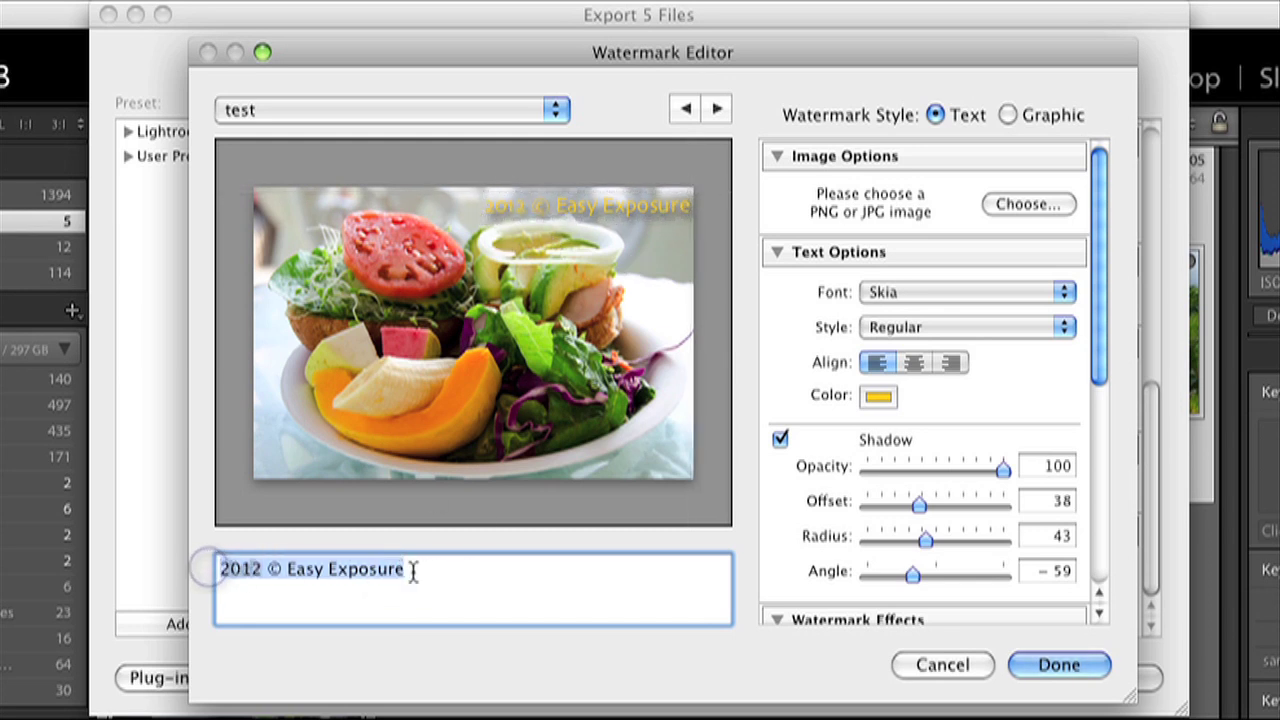
click(414, 568)
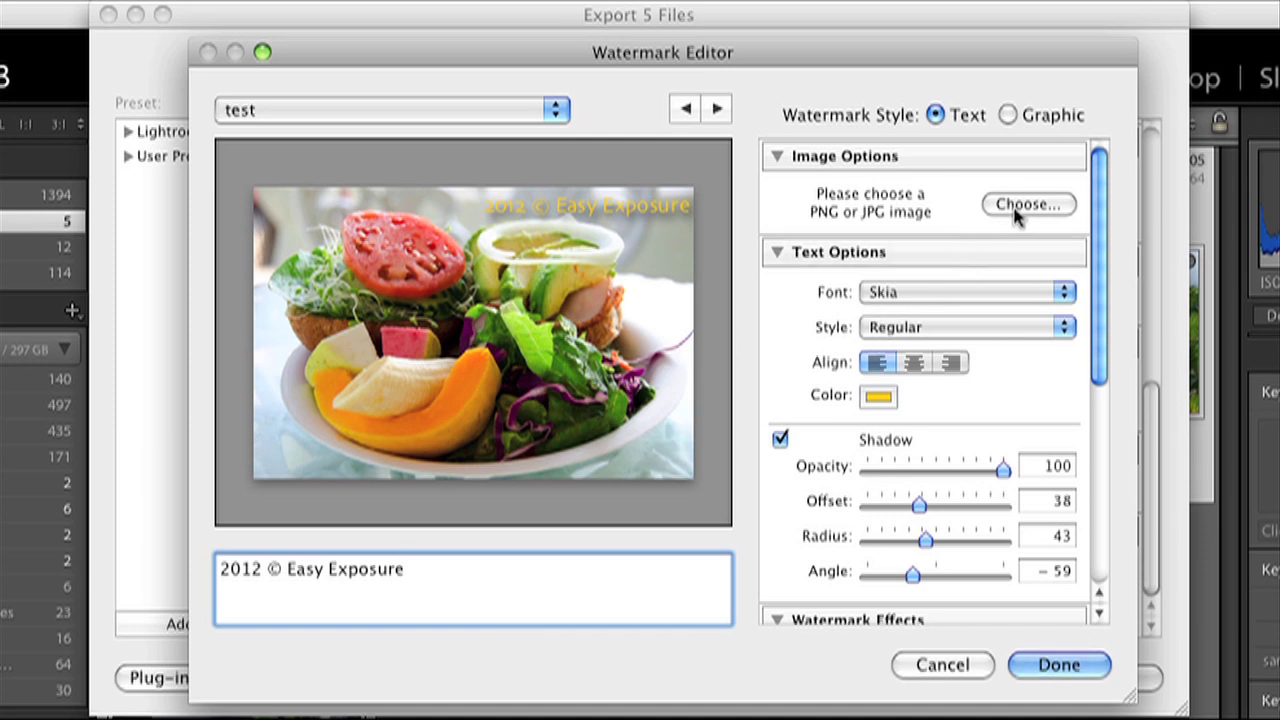
mouse_move(588, 207)
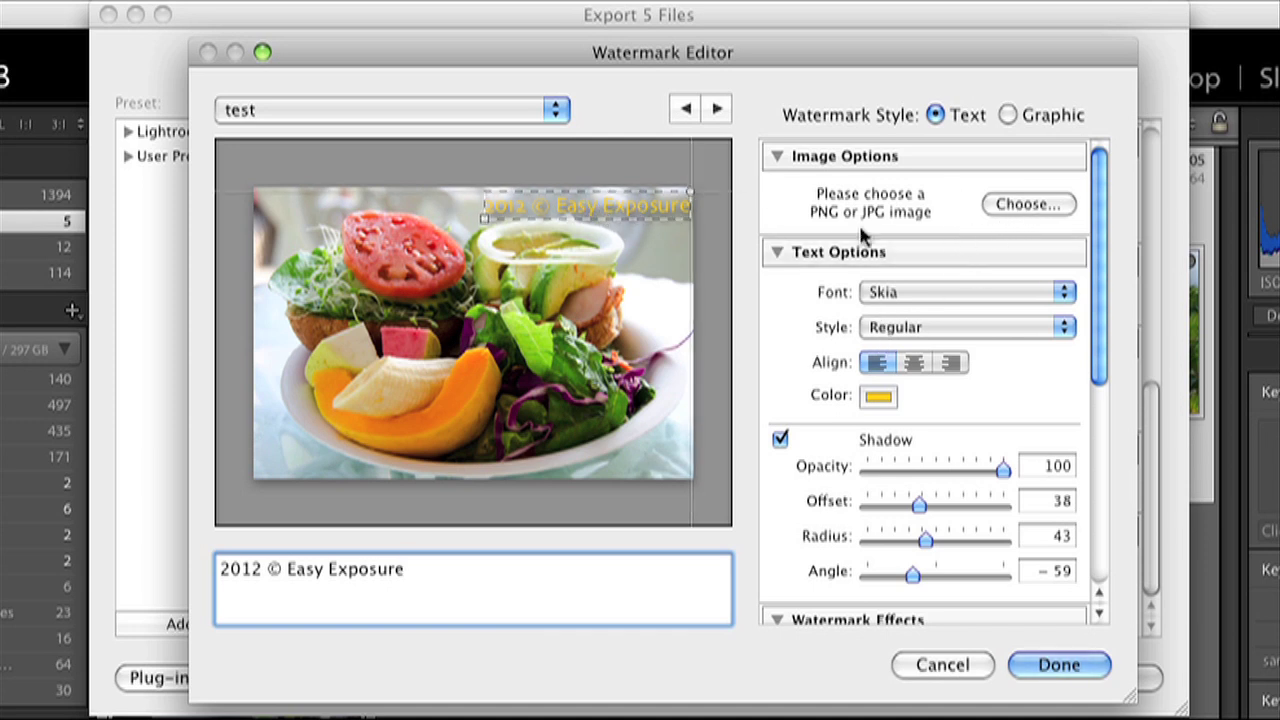
click(1027, 208)
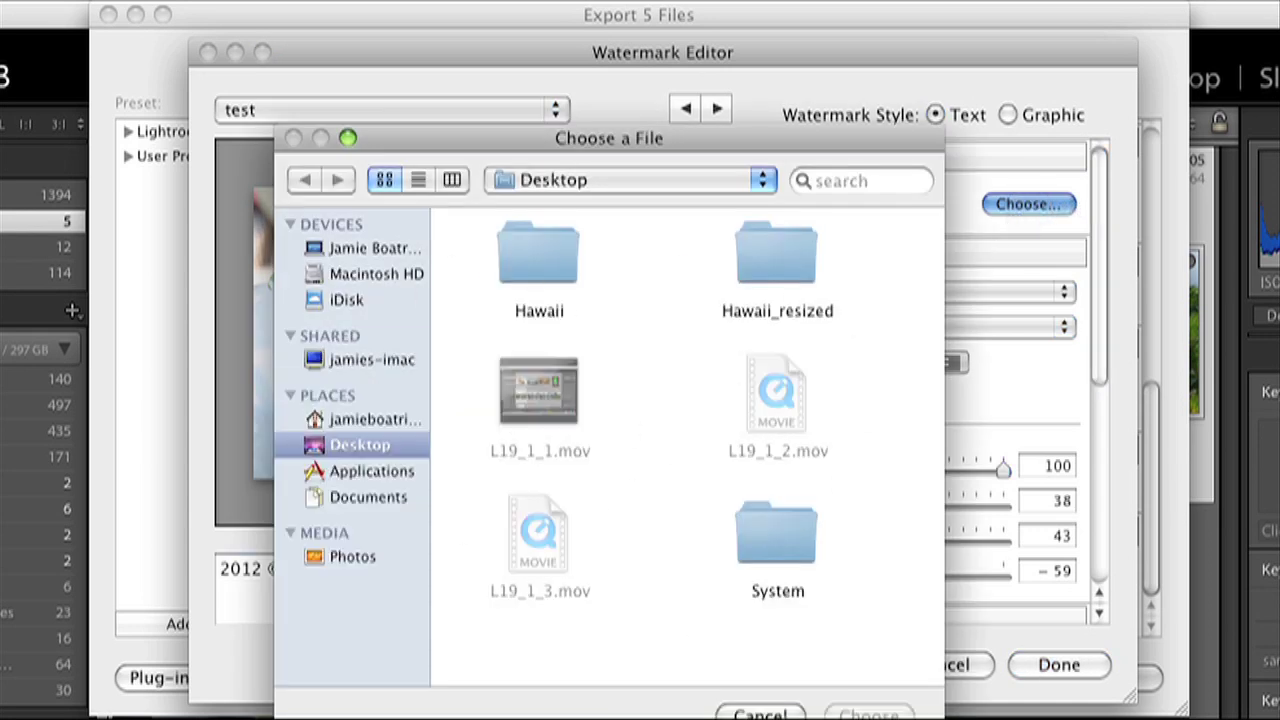
- Select the watermark text and set its font to Rockwell Regular
click(760, 713)
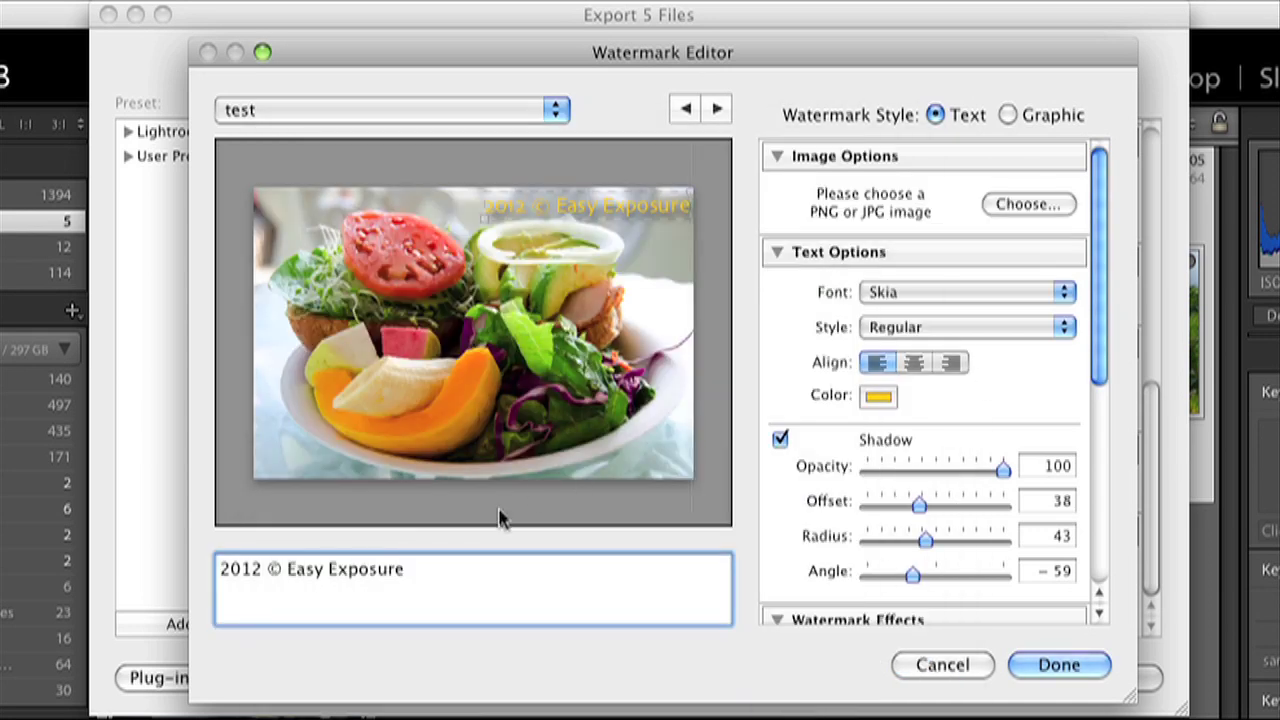
drag(405, 569, 210, 567)
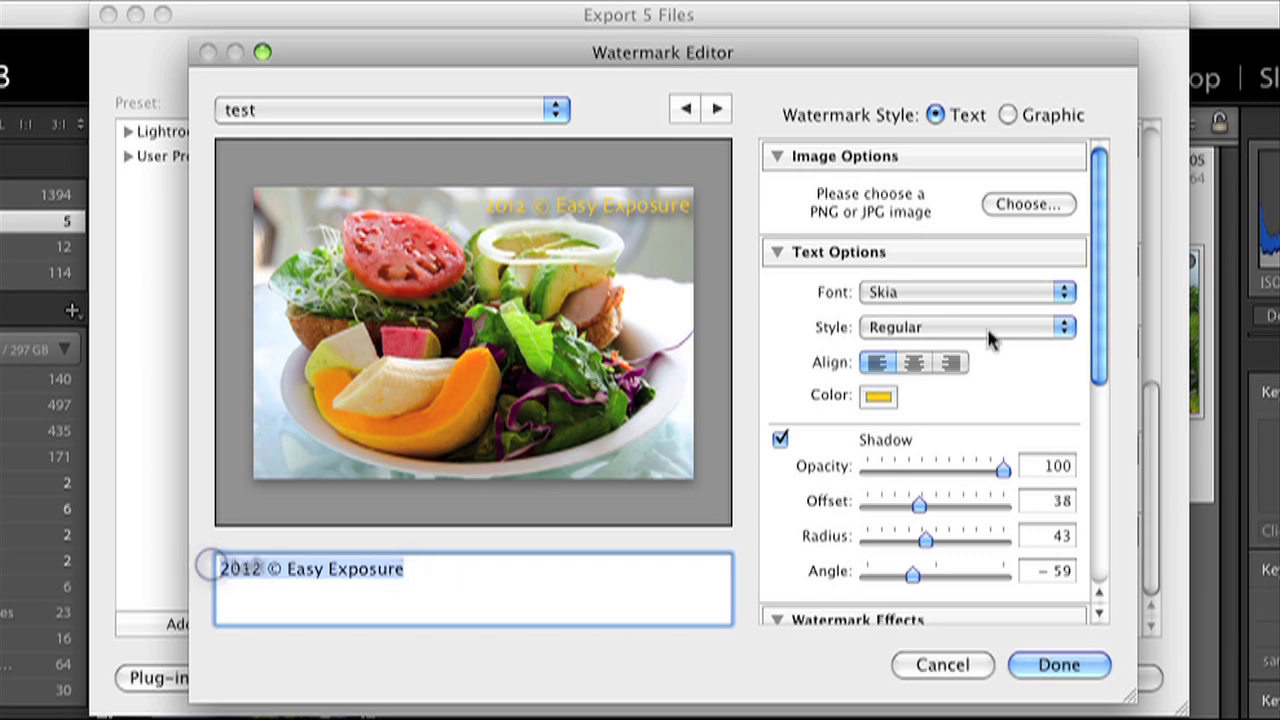
click(1065, 293)
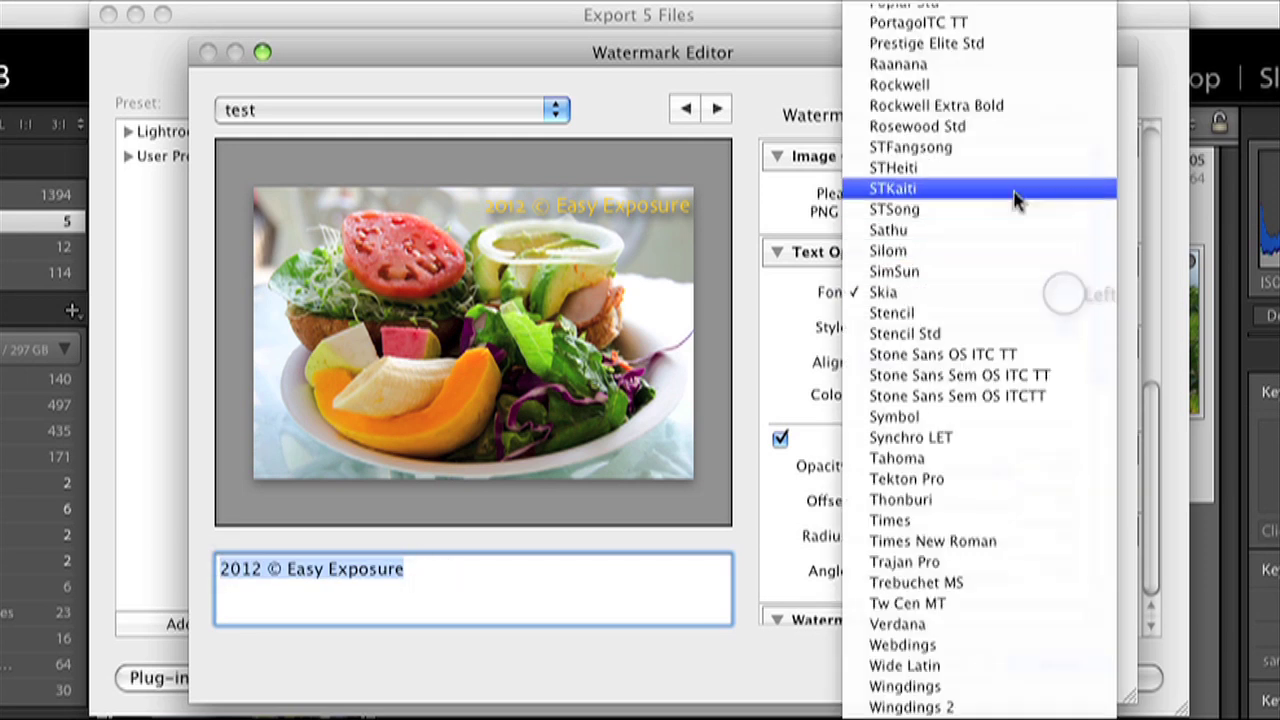
click(995, 86)
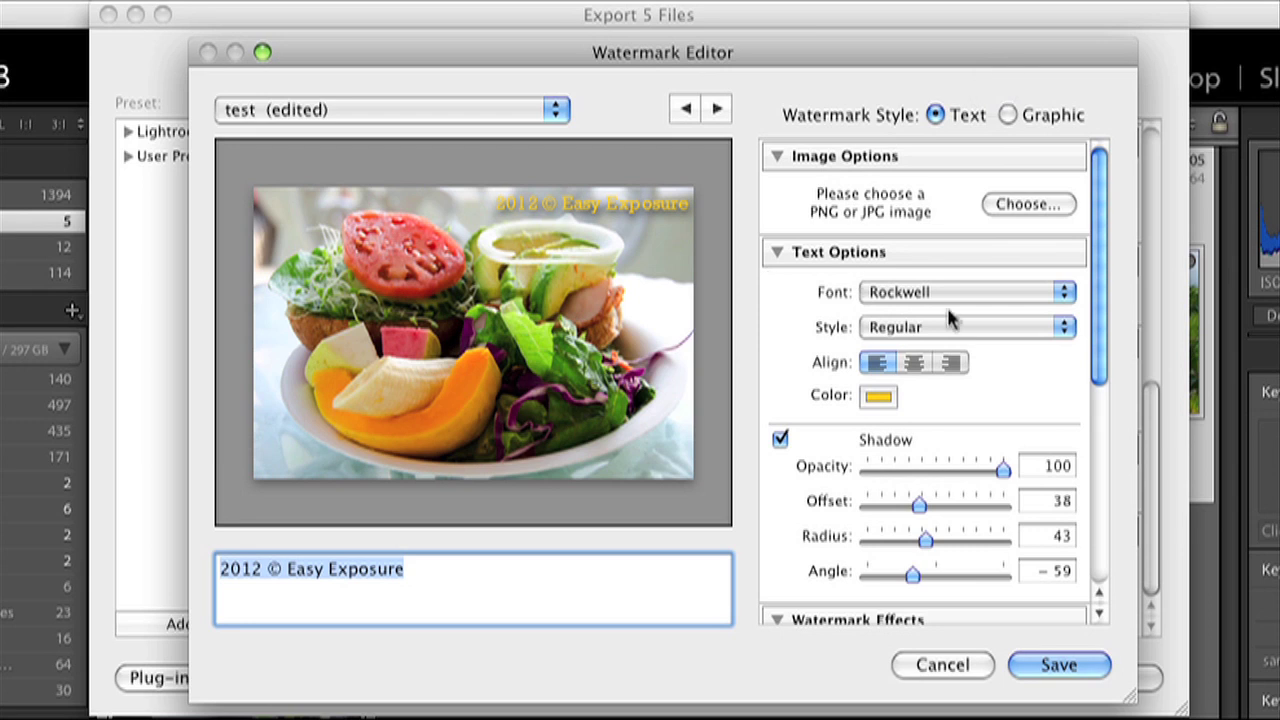
click(1064, 330)
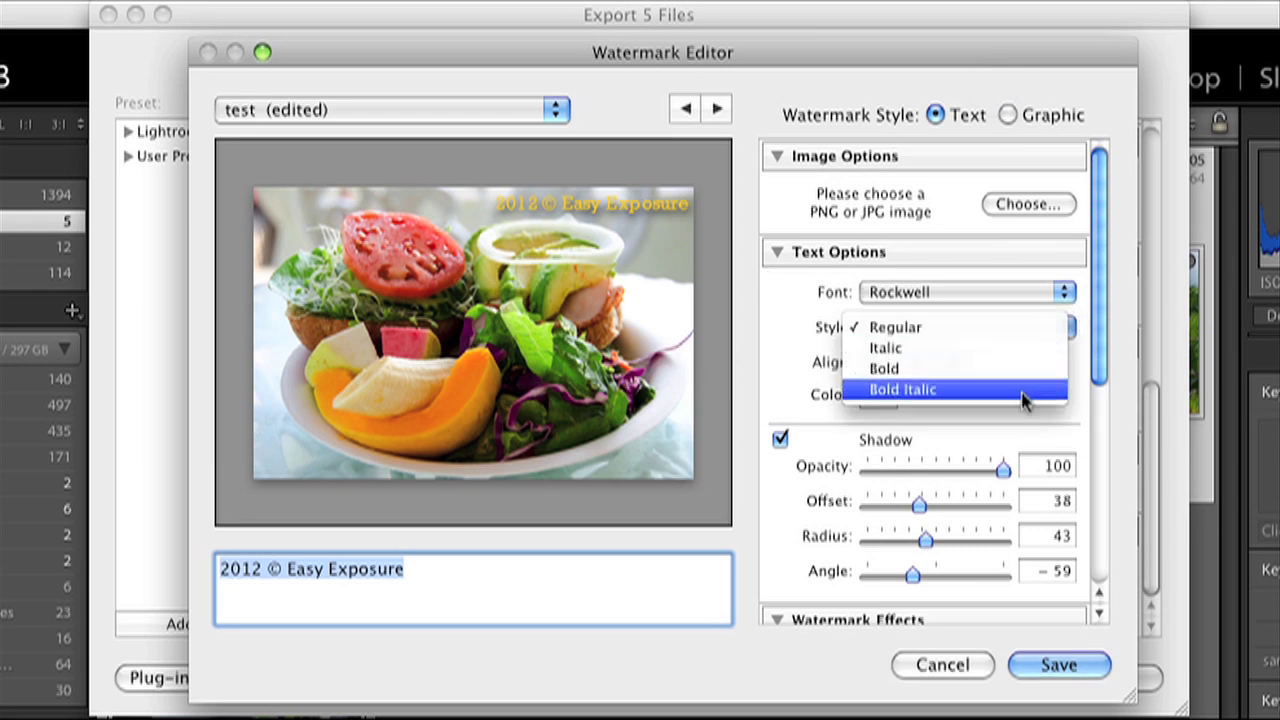
click(1072, 377)
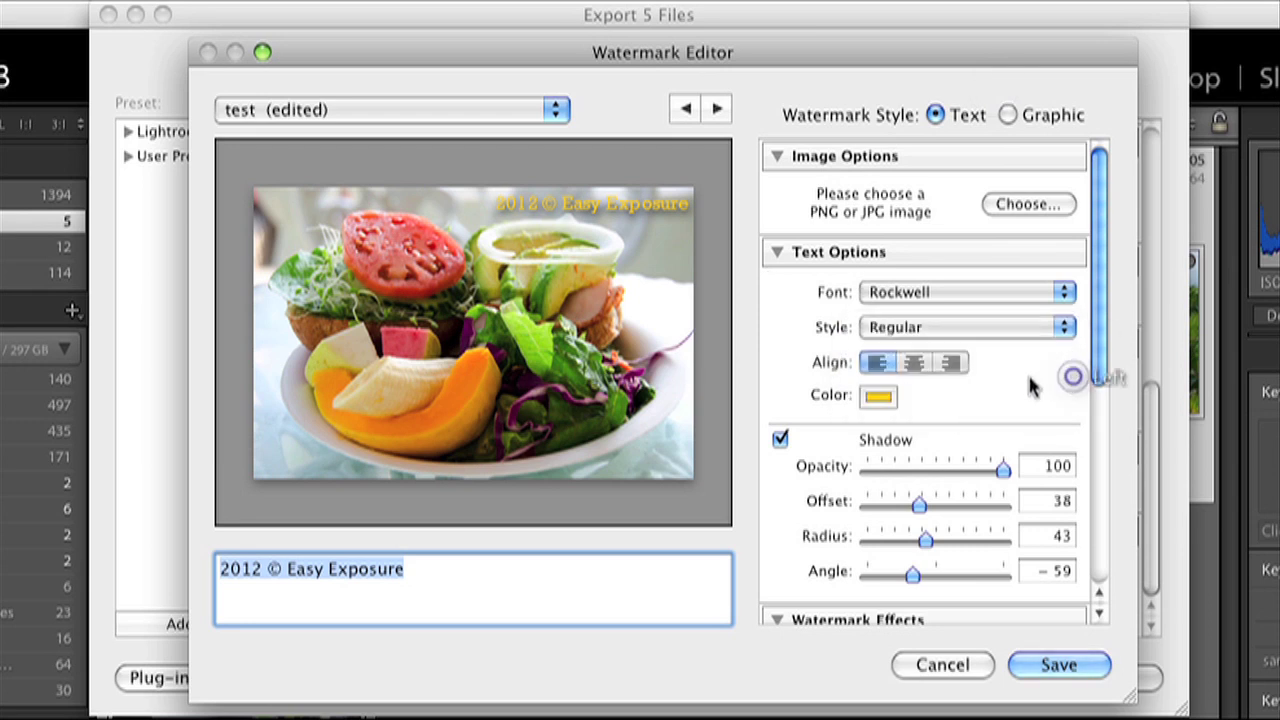
- Change the 2012 © Easy Exposure text colour from green to blue
click(880, 397)
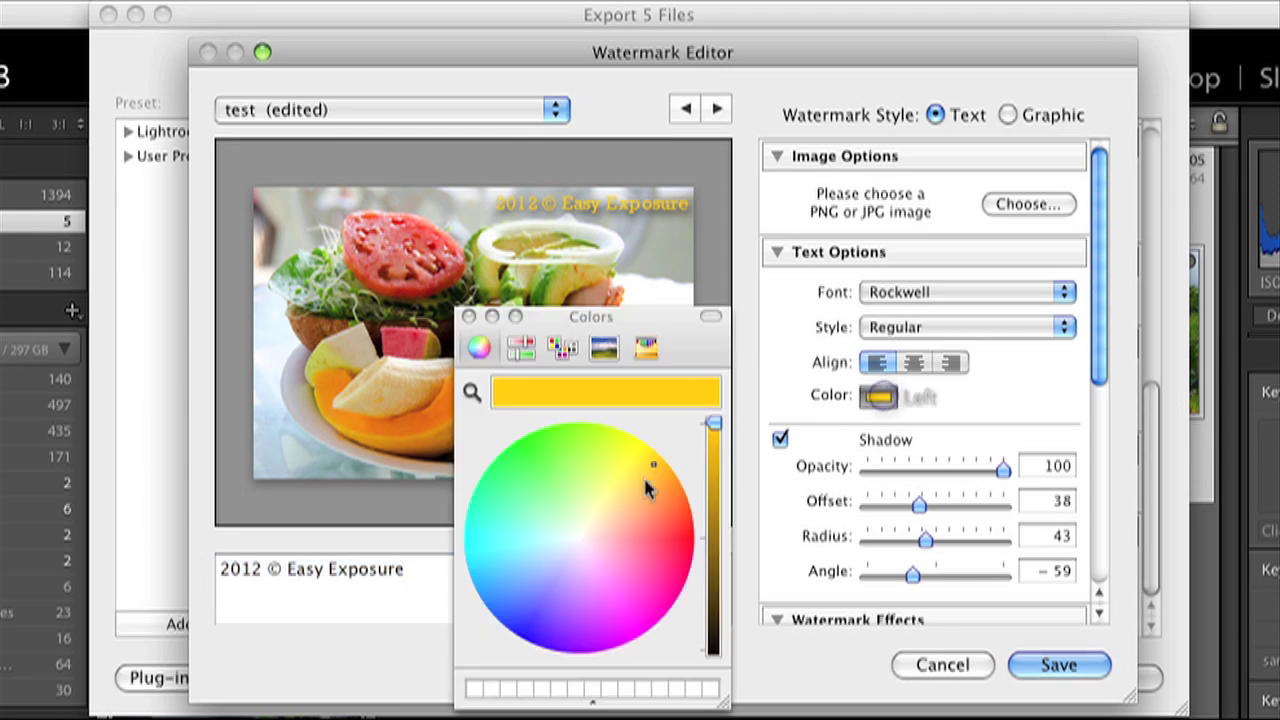
click(522, 606)
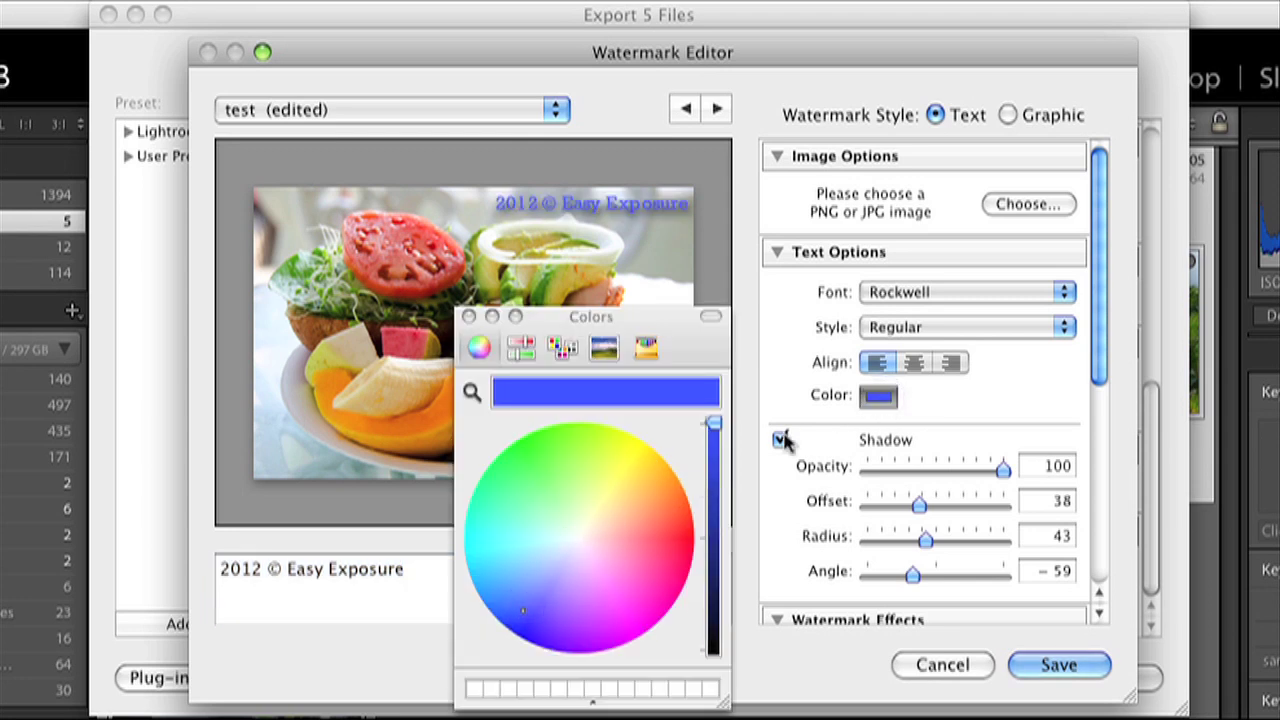
click(512, 452)
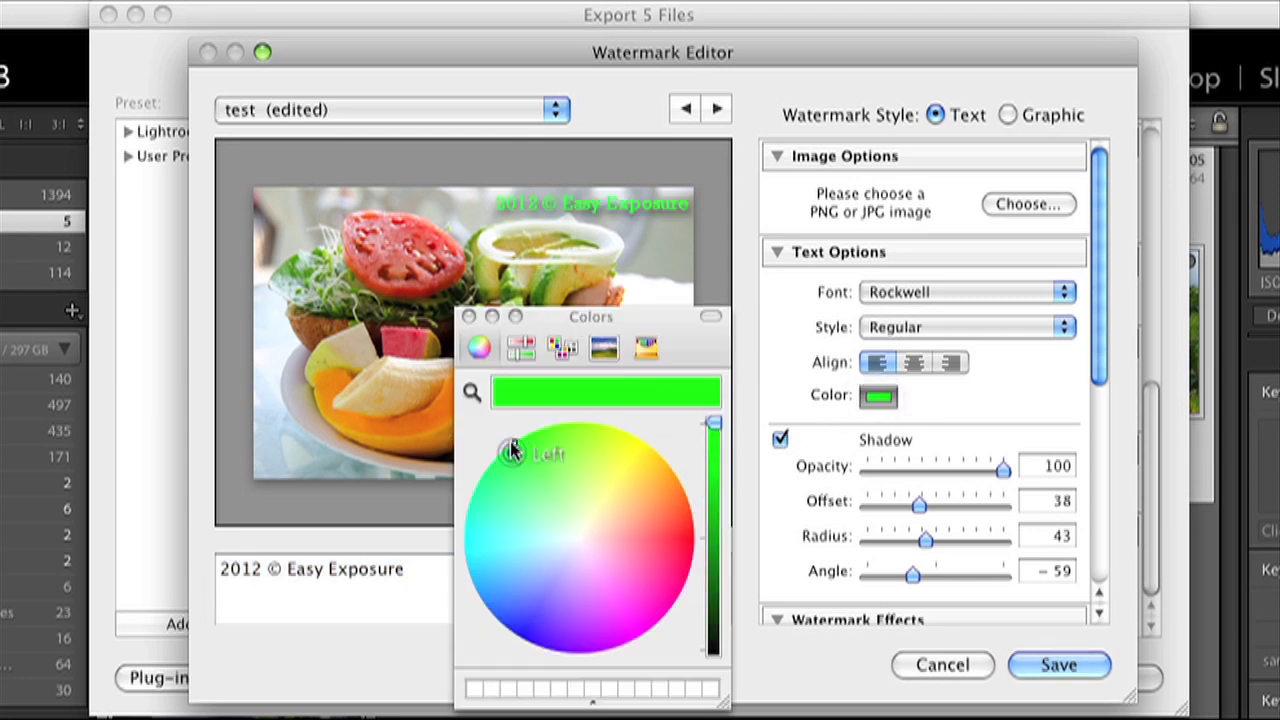
click(502, 613)
click(470, 317)
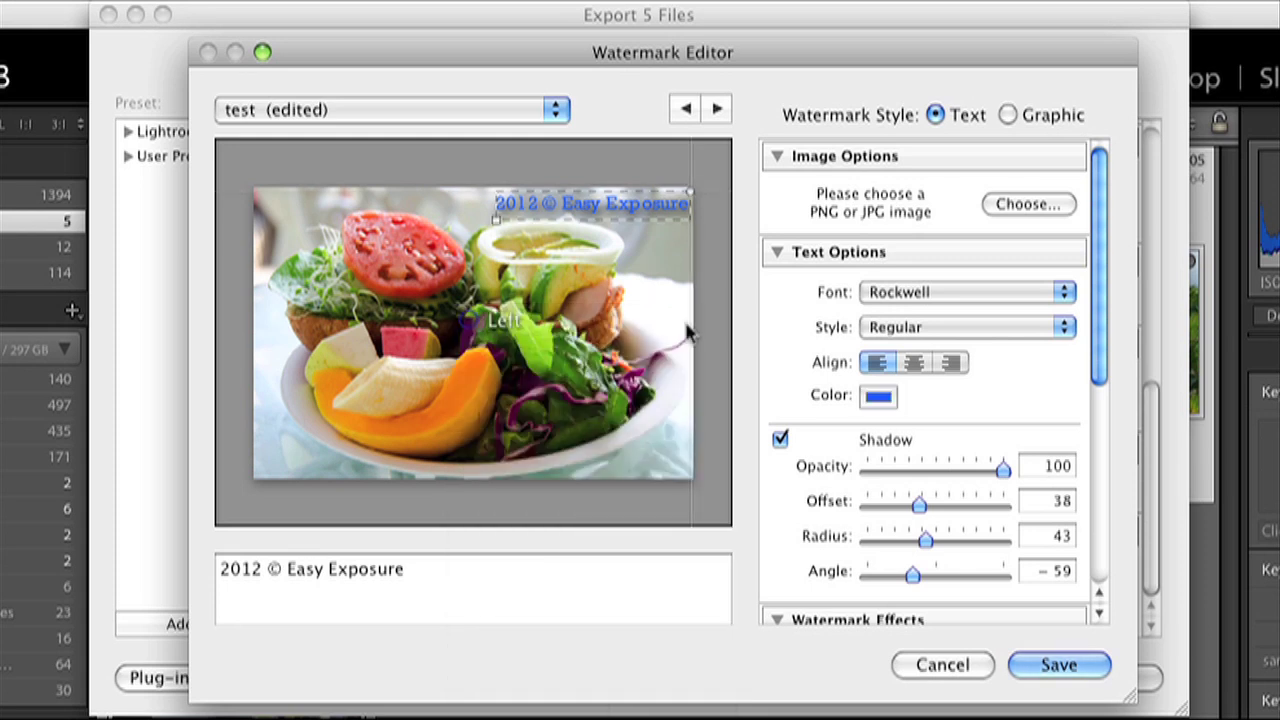
- Keep the shadow on and set it to opacity 54, offset 38, radius 57, angle 20
drag(1100, 342, 1092, 409)
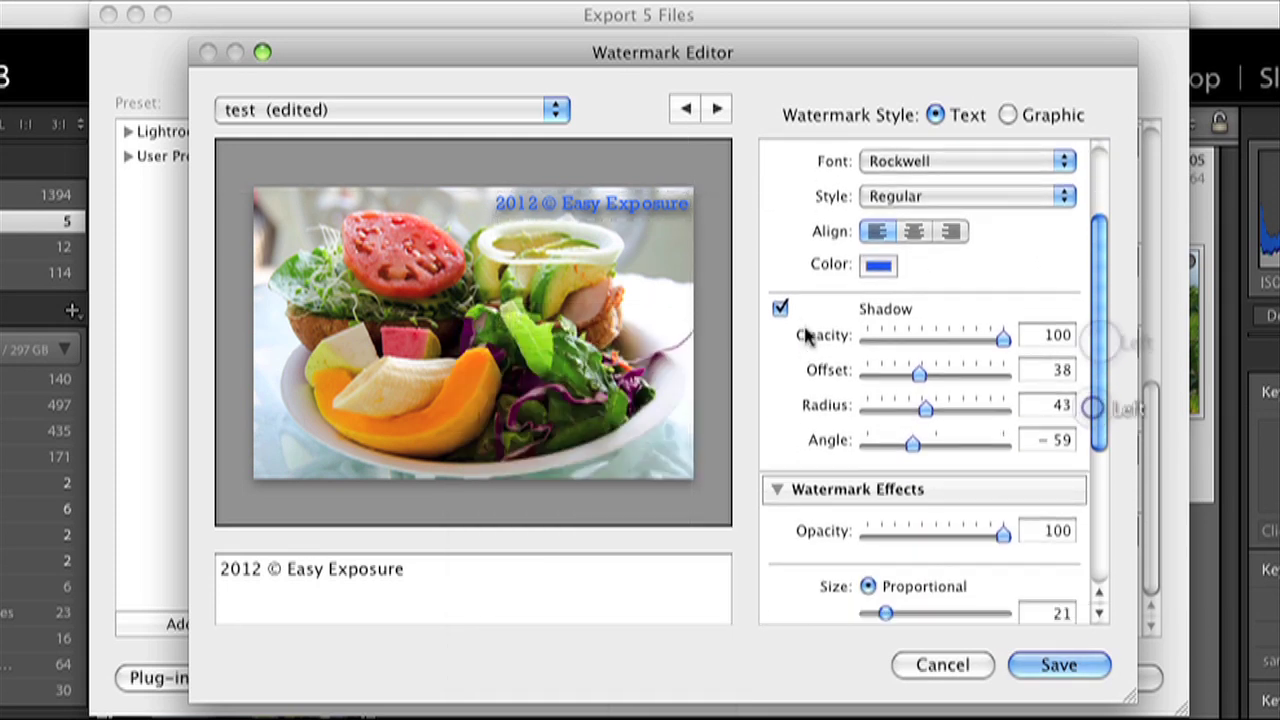
click(780, 307)
click(780, 307)
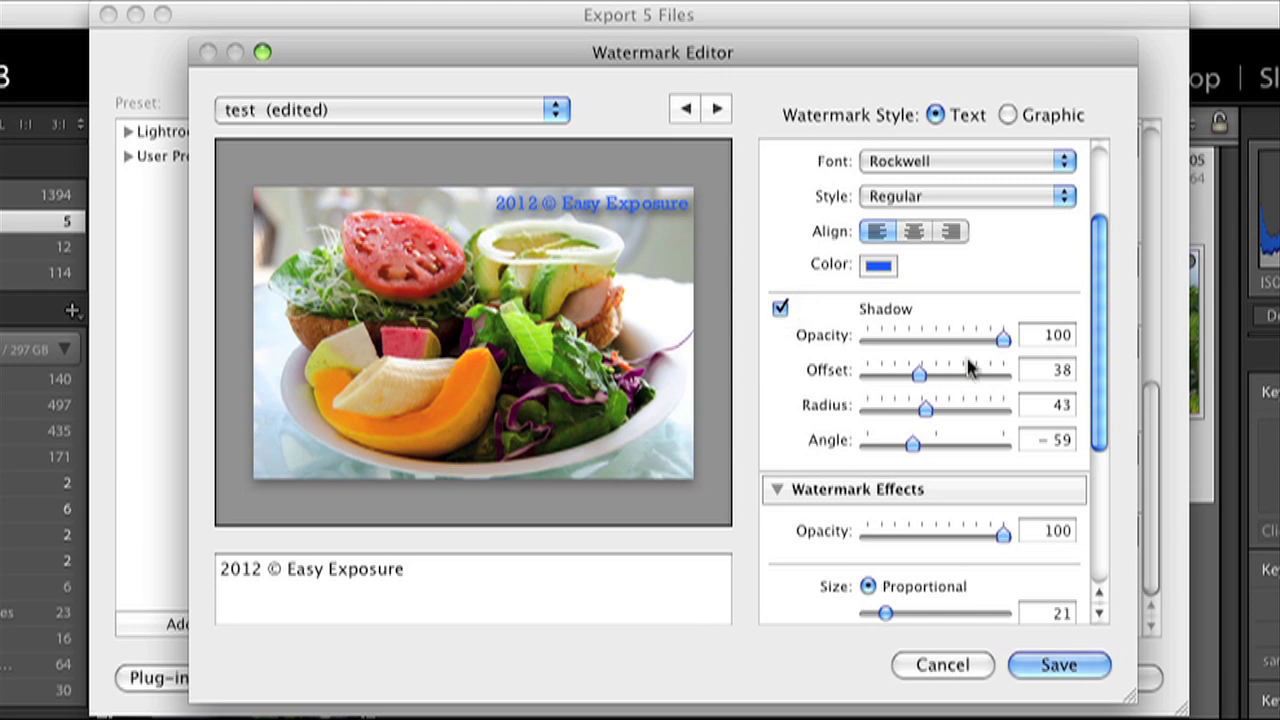
drag(1003, 339, 932, 340)
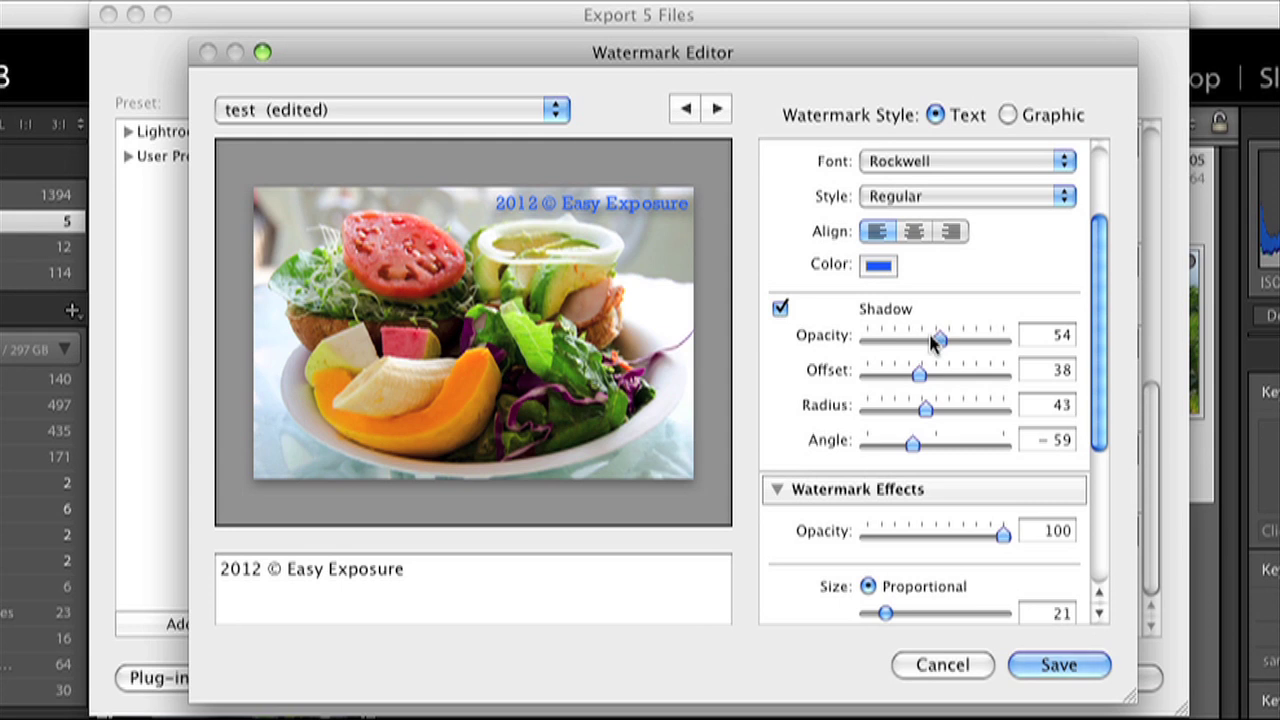
mouse_move(919, 378)
mouse_down()
mouse_move(980, 377)
mouse_move(919, 373)
mouse_up()
drag(937, 406, 936, 406)
drag(905, 446, 941, 446)
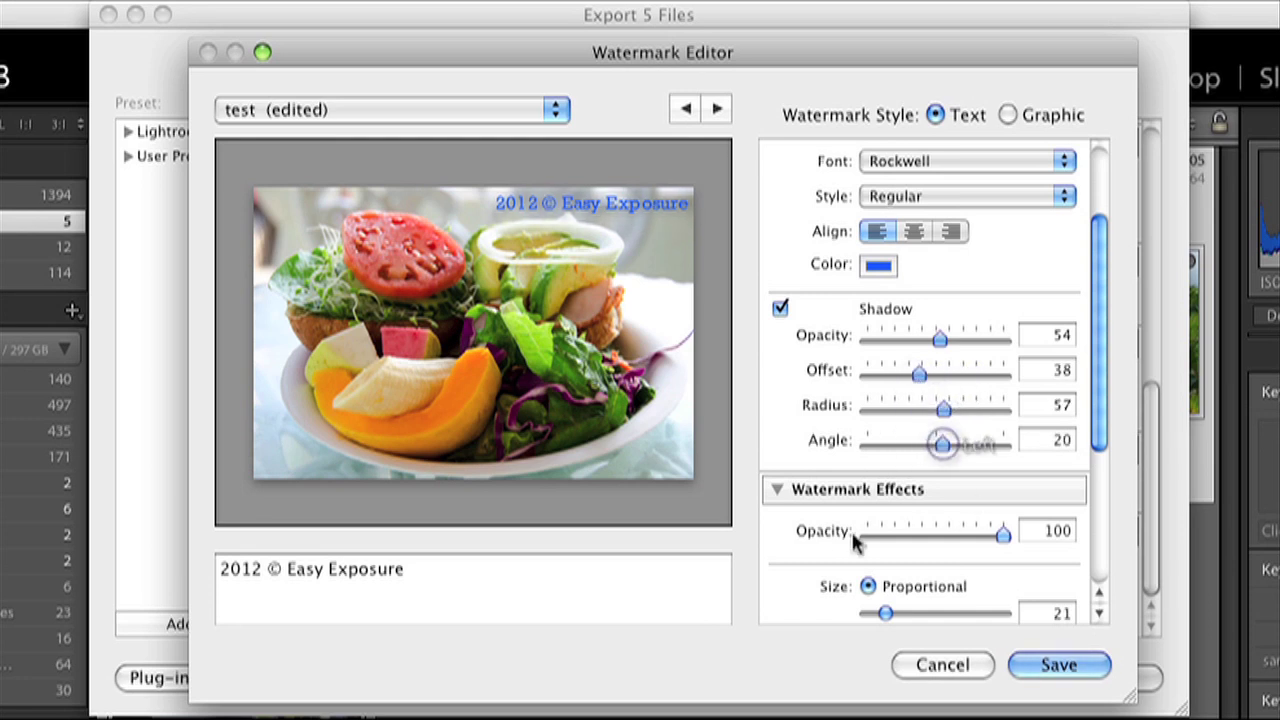
drag(1102, 443, 1098, 520)
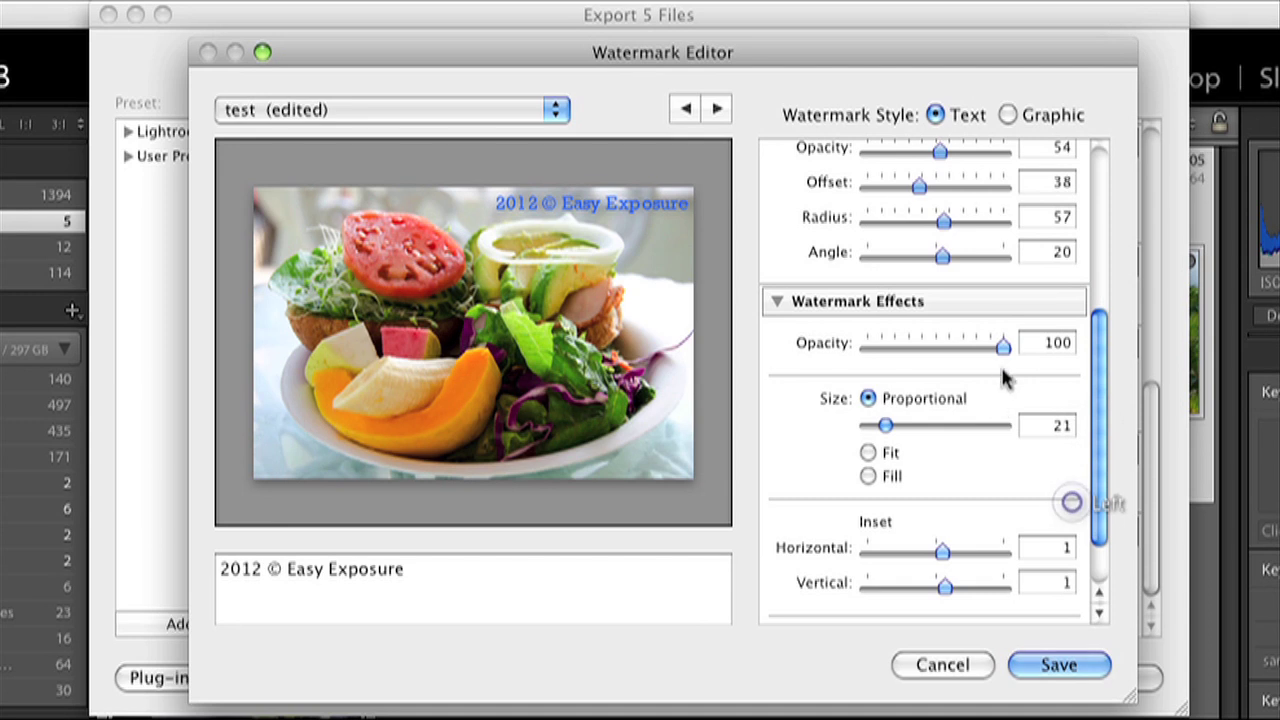
- Set watermark opacity to 73, proportional size to 32 and vertical inset to 3
drag(1000, 348, 929, 348)
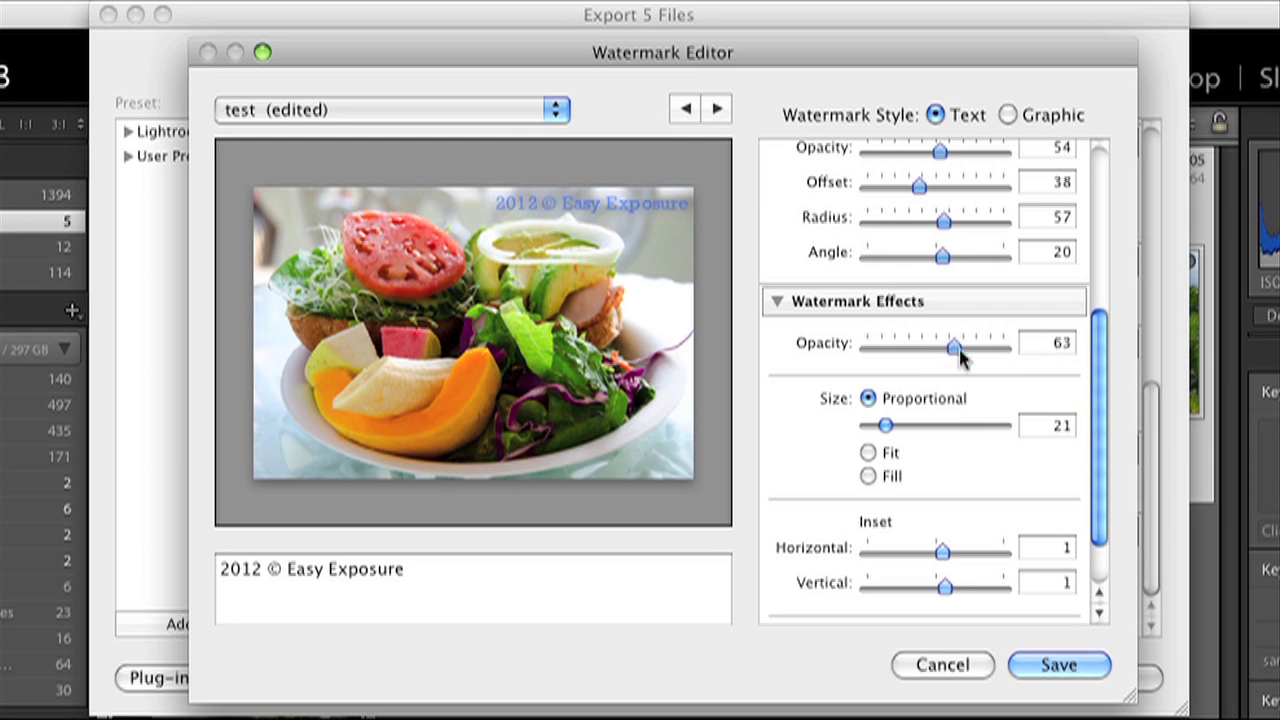
mouse_move(885, 425)
mouse_down()
mouse_move(912, 424)
mouse_move(897, 423)
mouse_up()
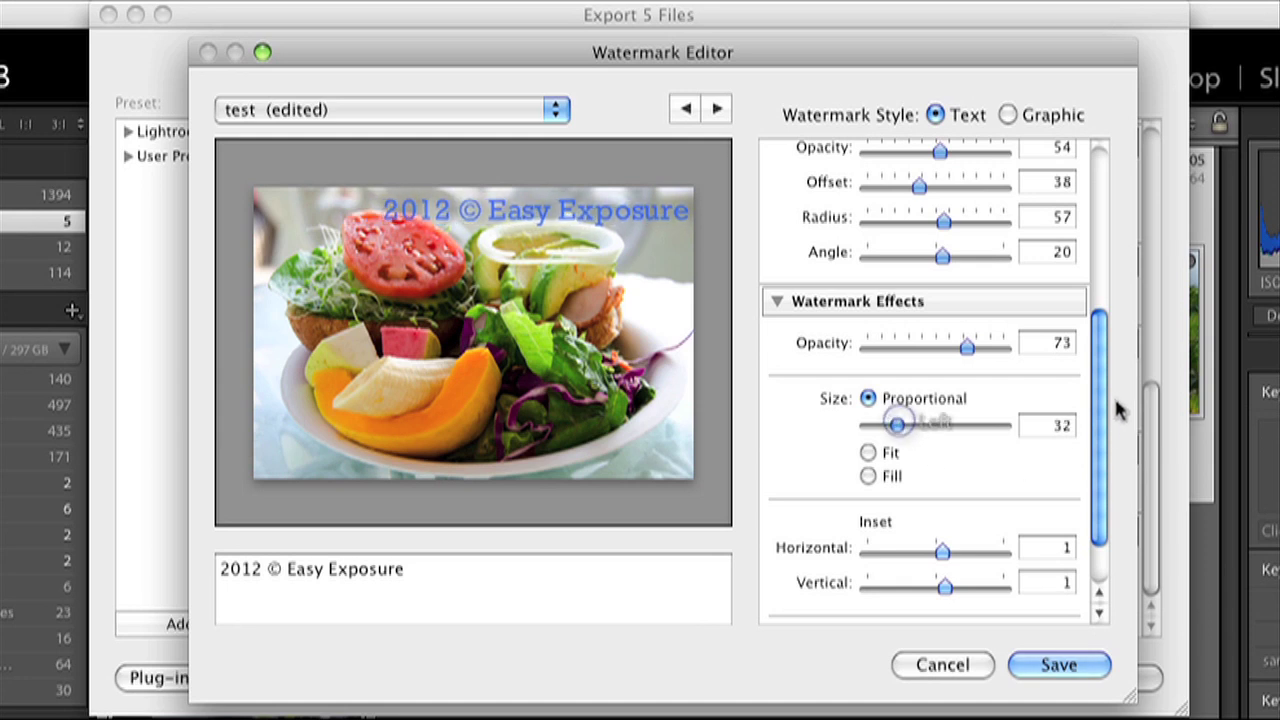
drag(1093, 396, 1097, 448)
drag(942, 484, 955, 524)
- Anchor the watermark top-right, keep it horizontal, and start saving it as a preset
click(884, 574)
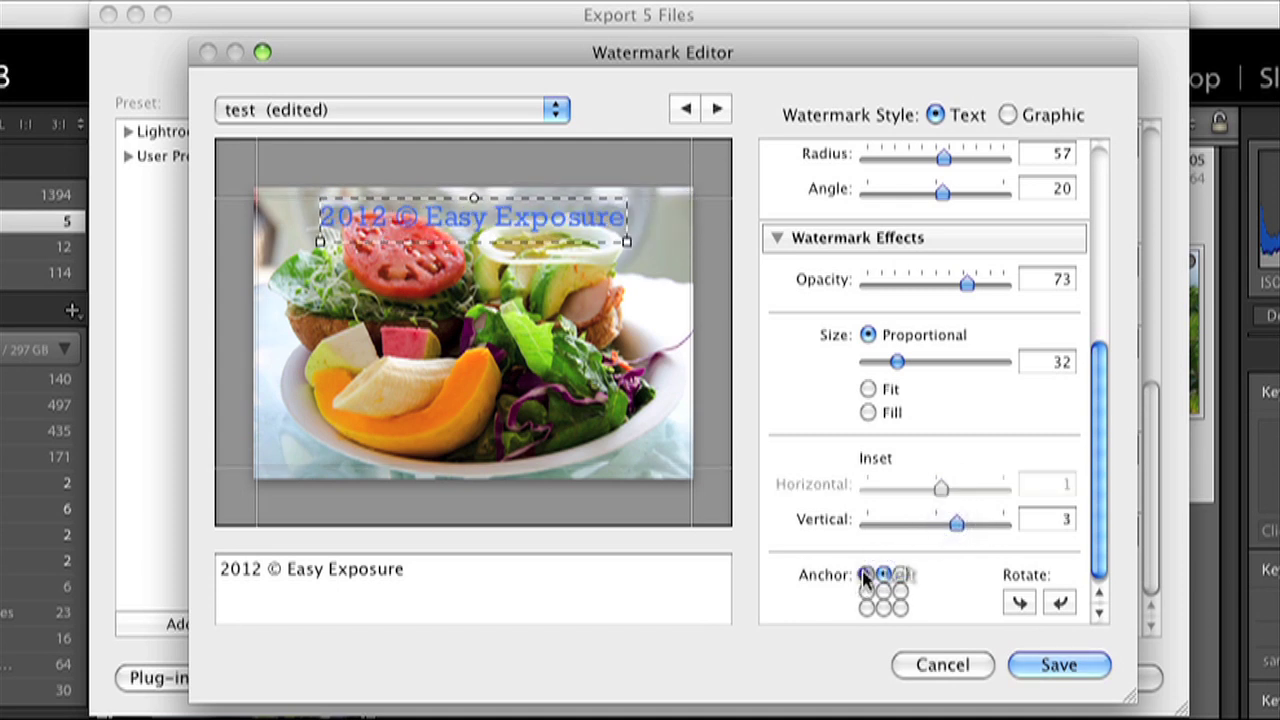
click(867, 574)
click(866, 608)
click(884, 608)
click(901, 608)
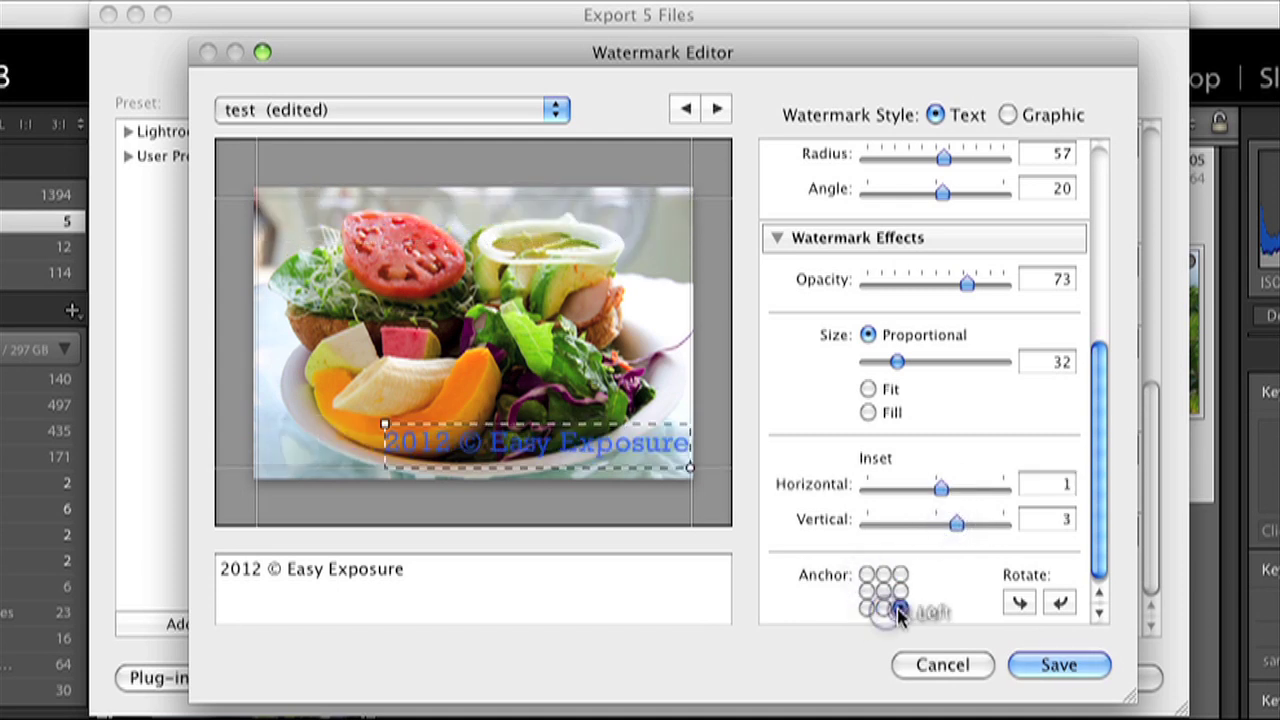
click(901, 574)
click(1019, 602)
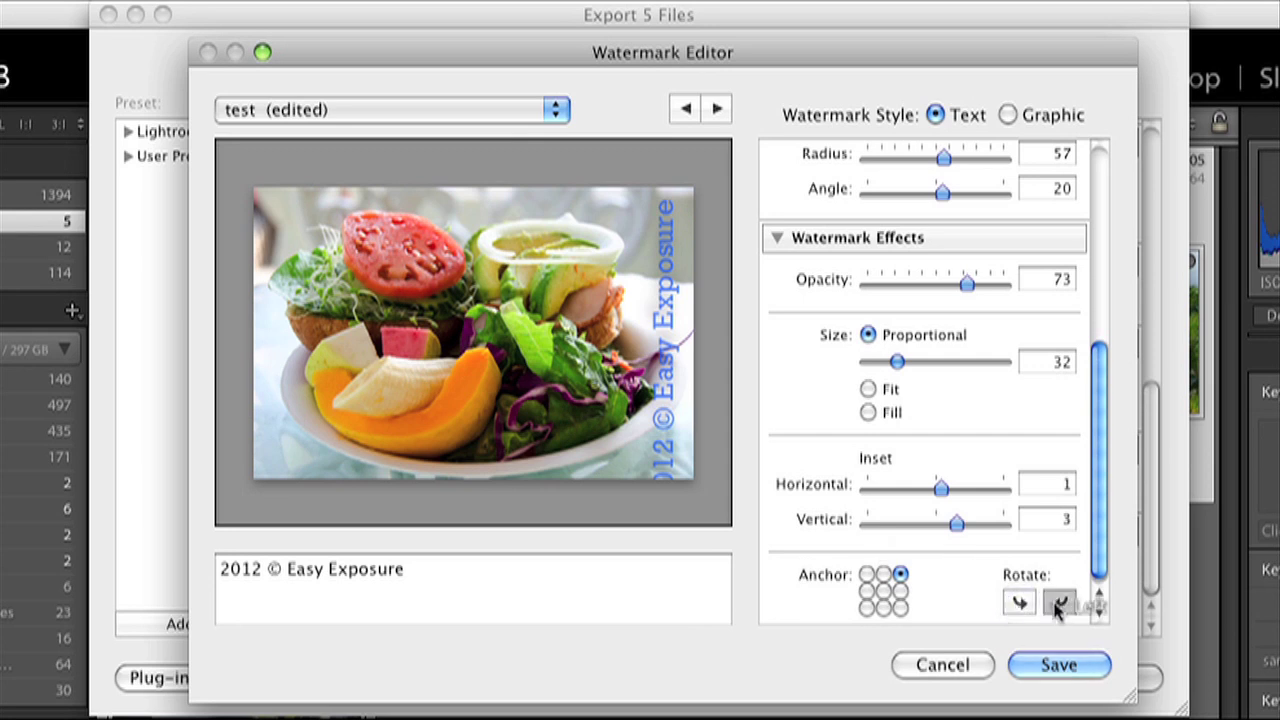
click(1058, 602)
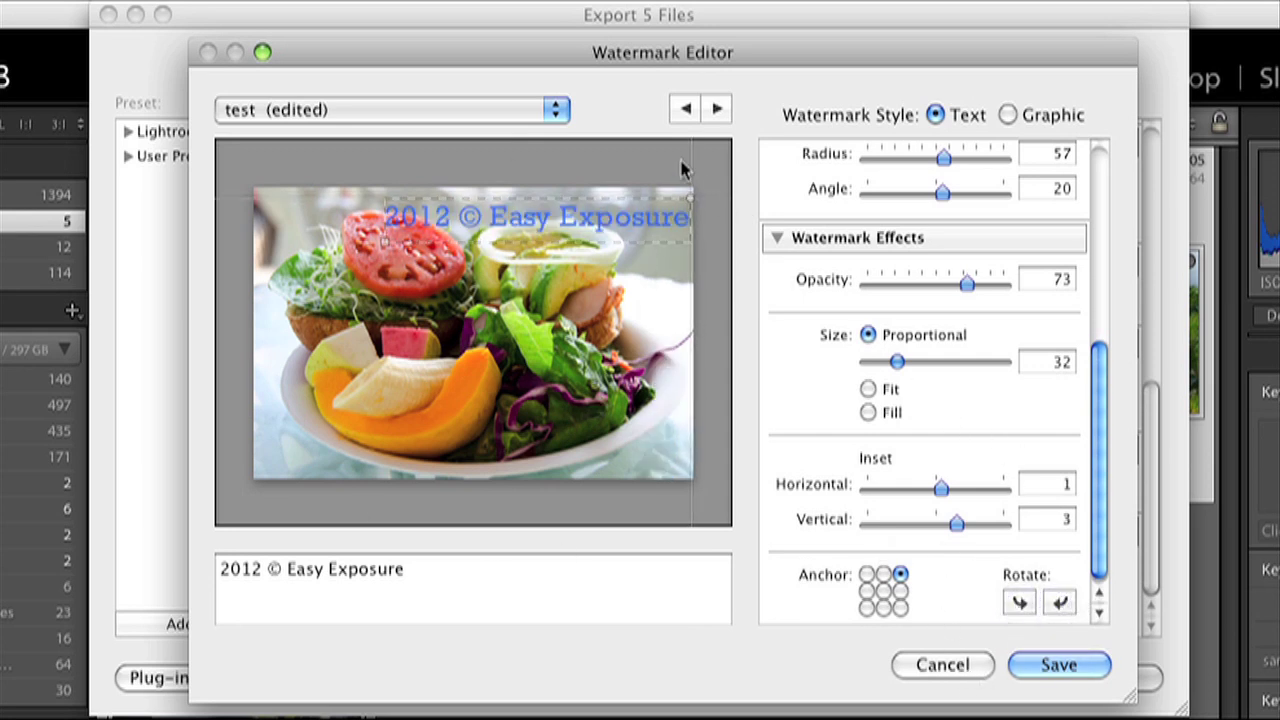
click(1058, 665)
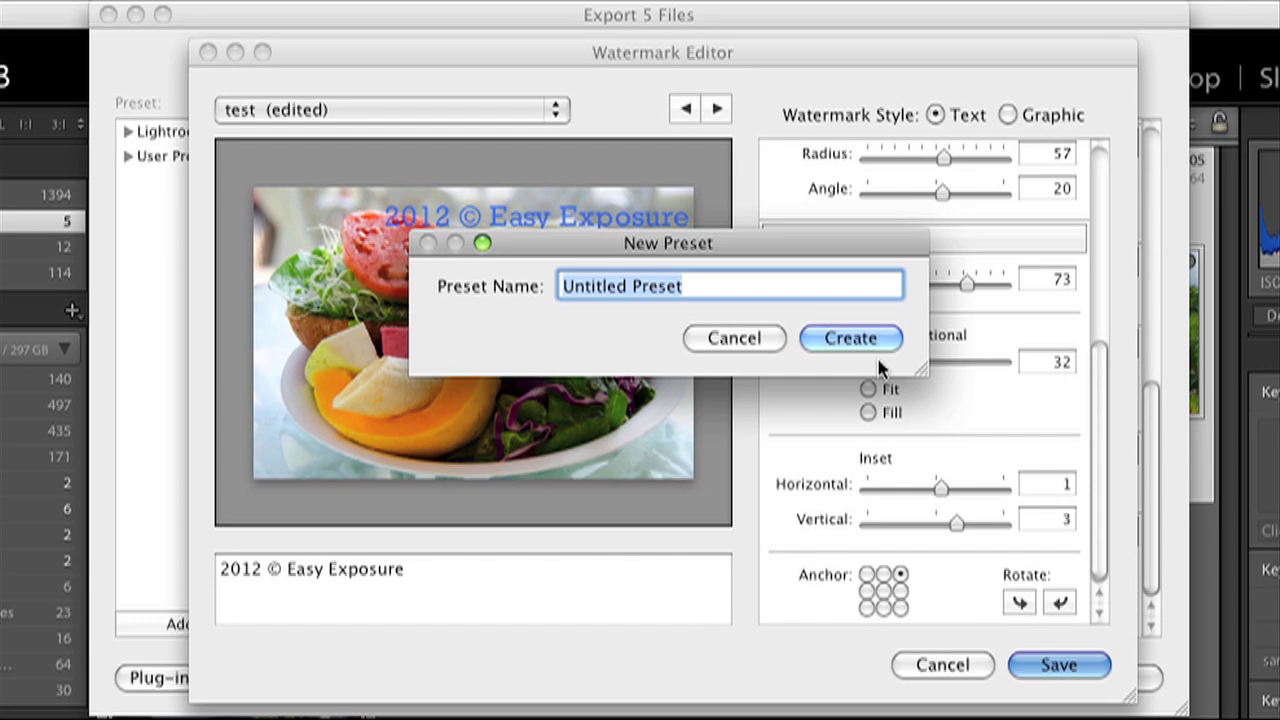
- Name the new watermark preset 'my watermark' and create it
text(my )
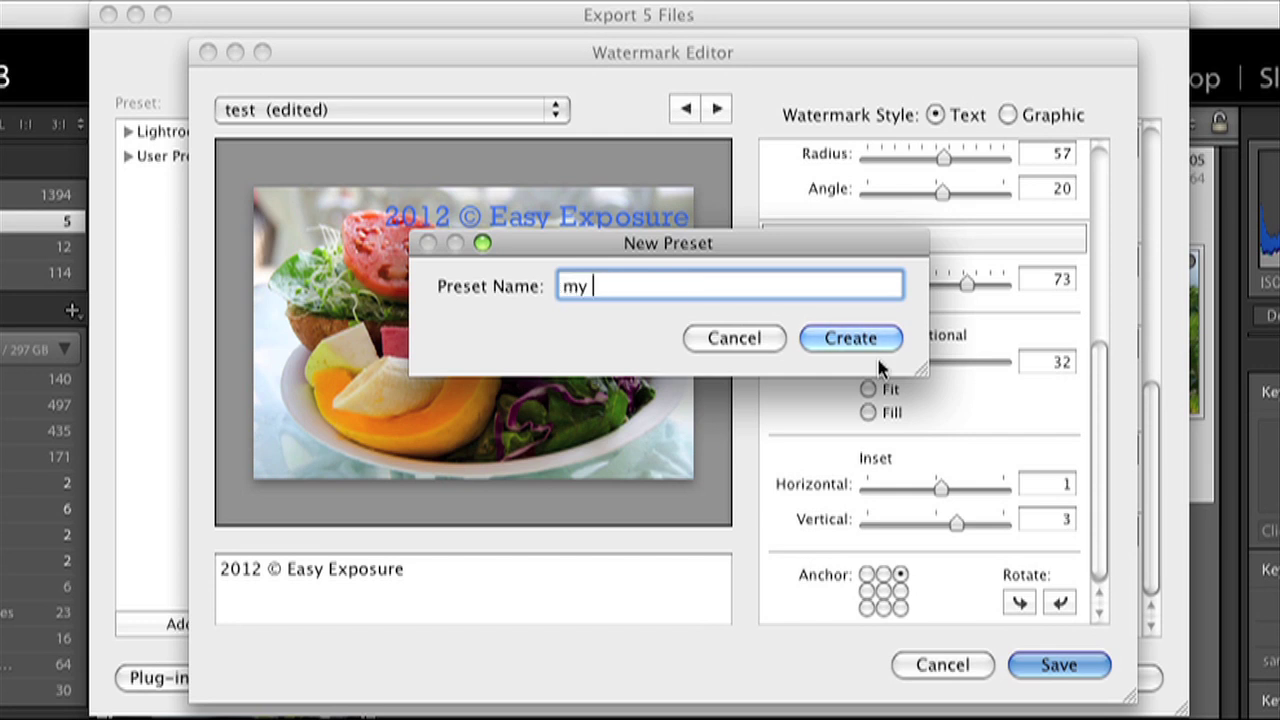
text(watermar)
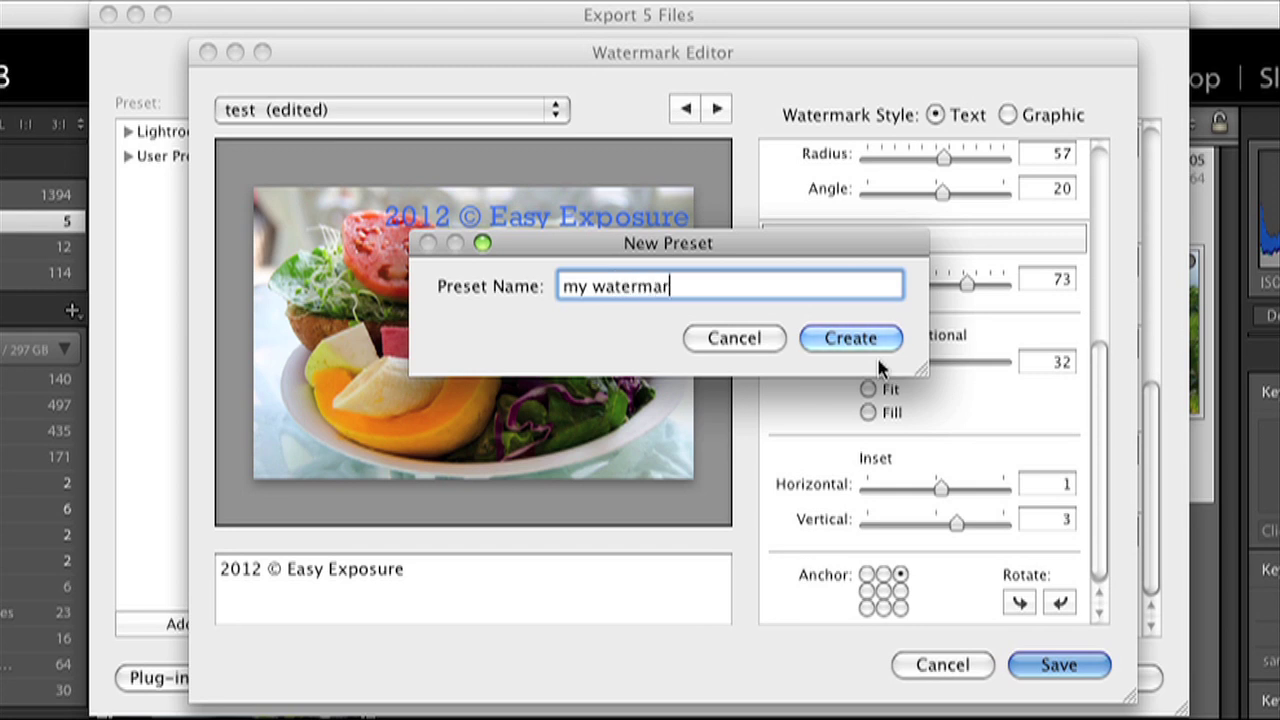
text(k)
click(848, 338)
click(818, 490)
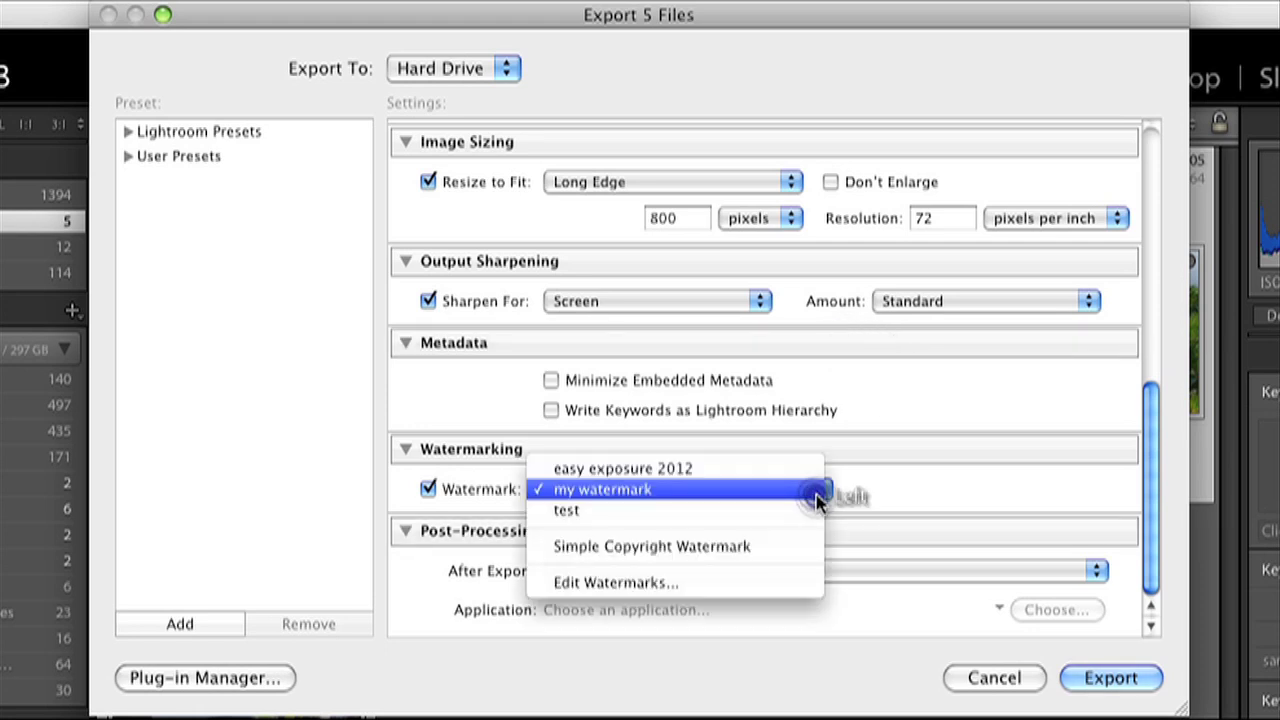
click(597, 495)
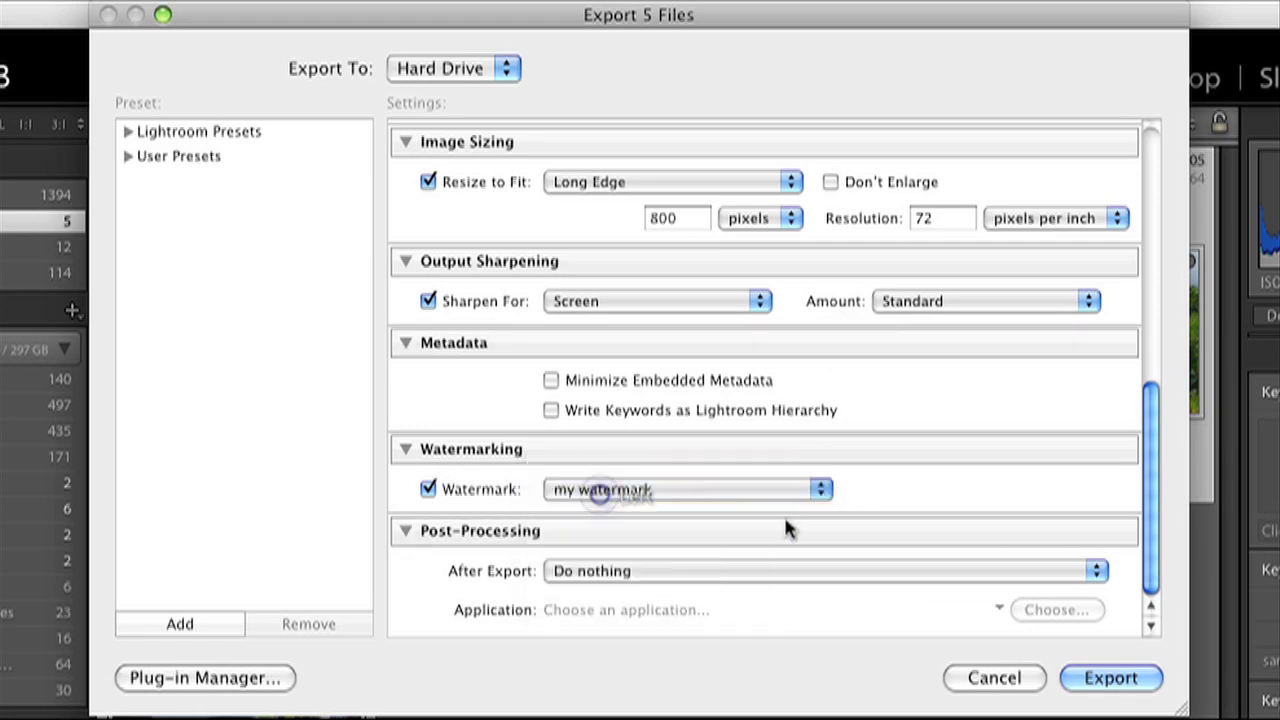
click(1097, 573)
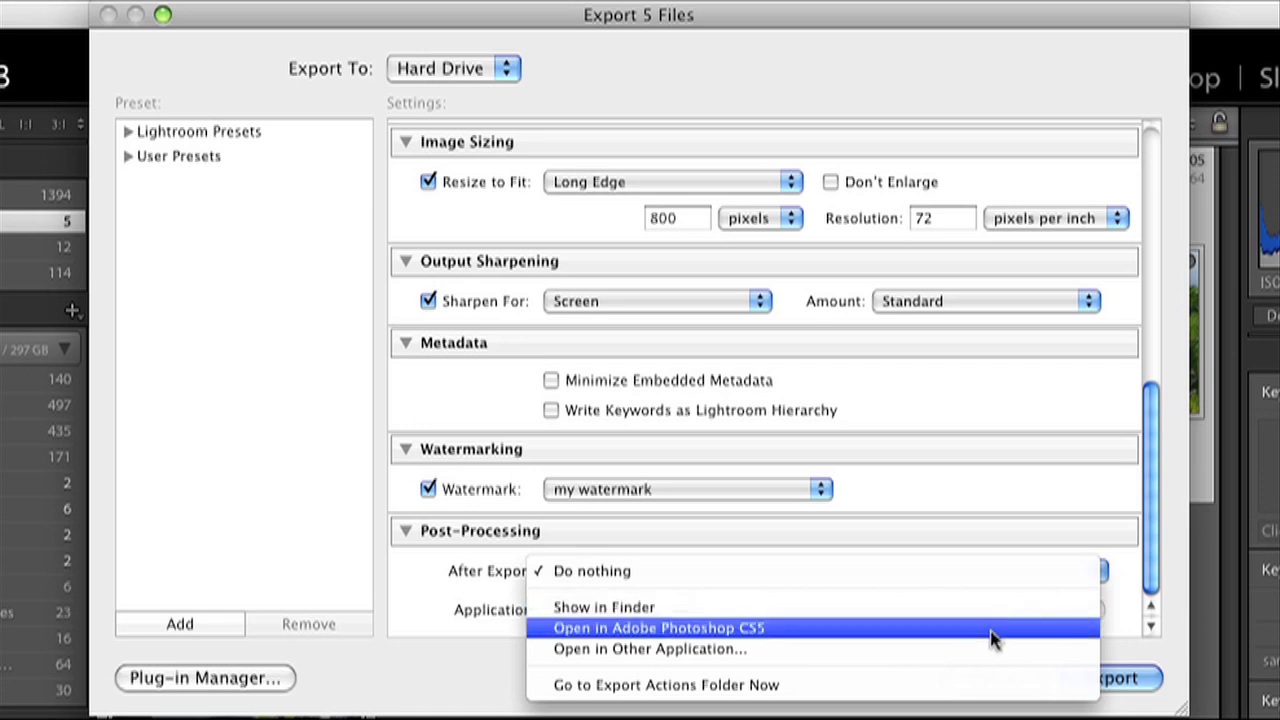
click(1113, 573)
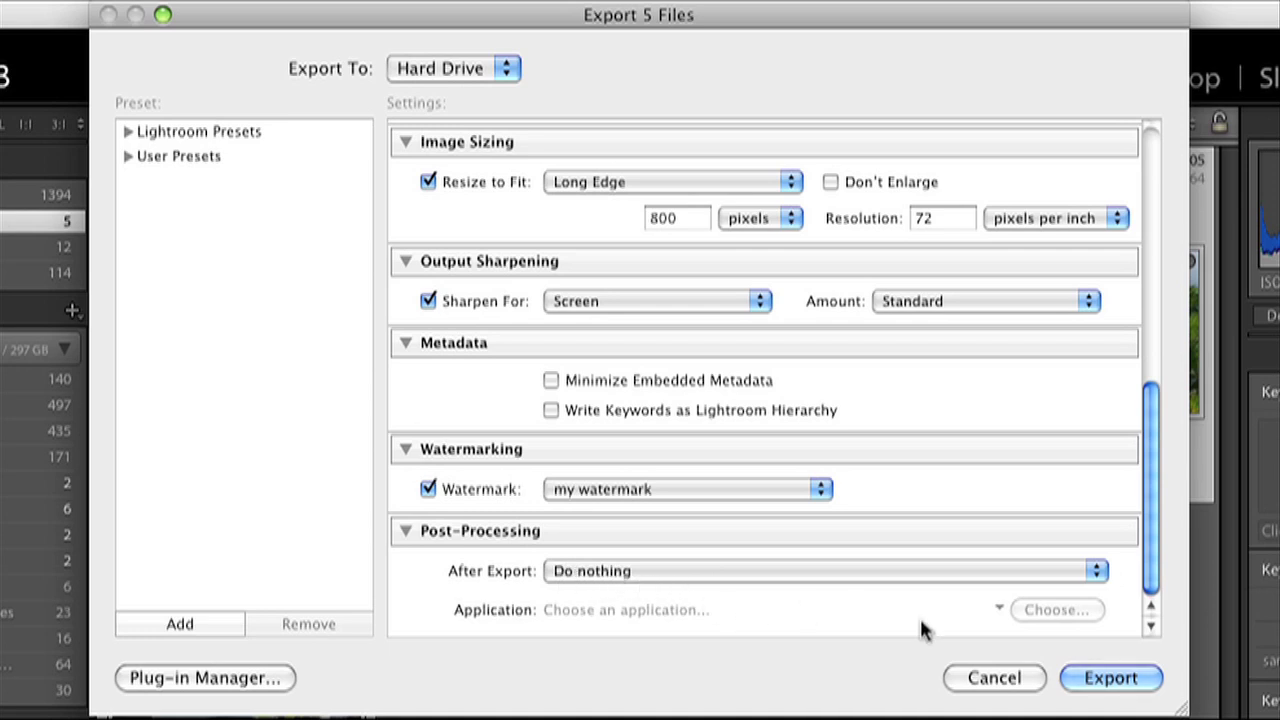
- Export the five Hawaii photos and hide Lightroom to reveal the desktop
click(1112, 680)
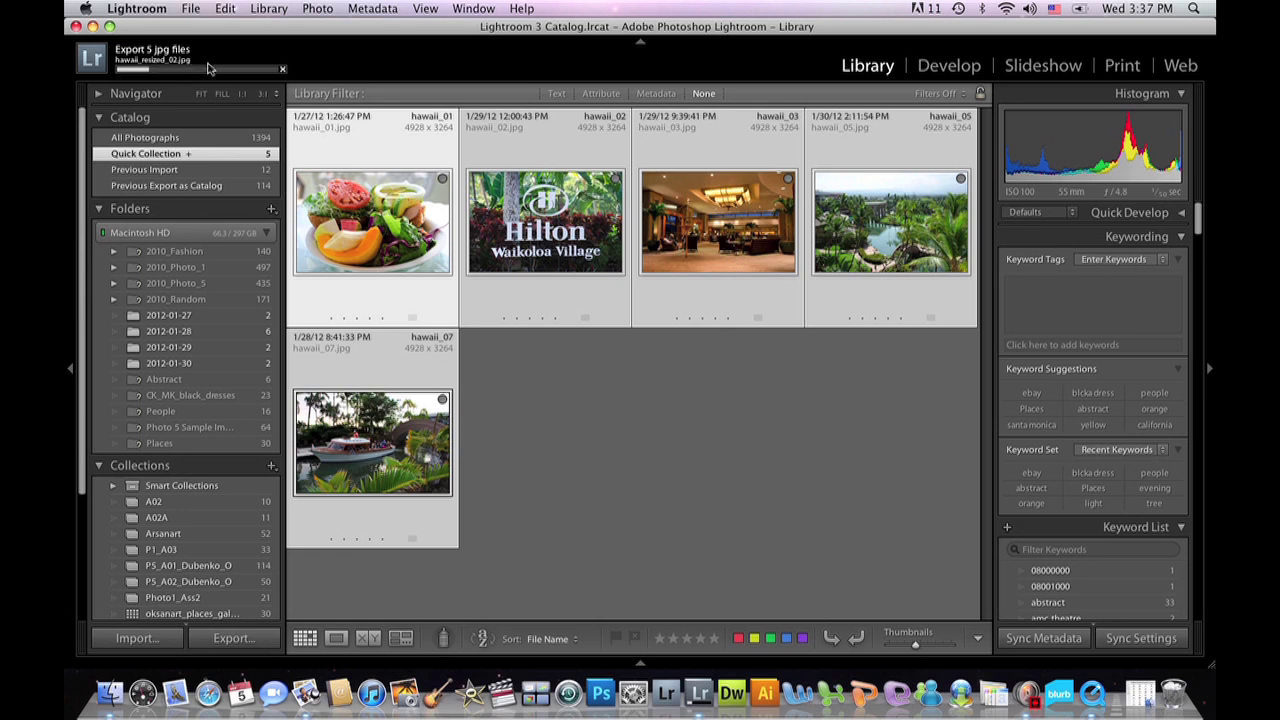
click(130, 10)
click(145, 148)
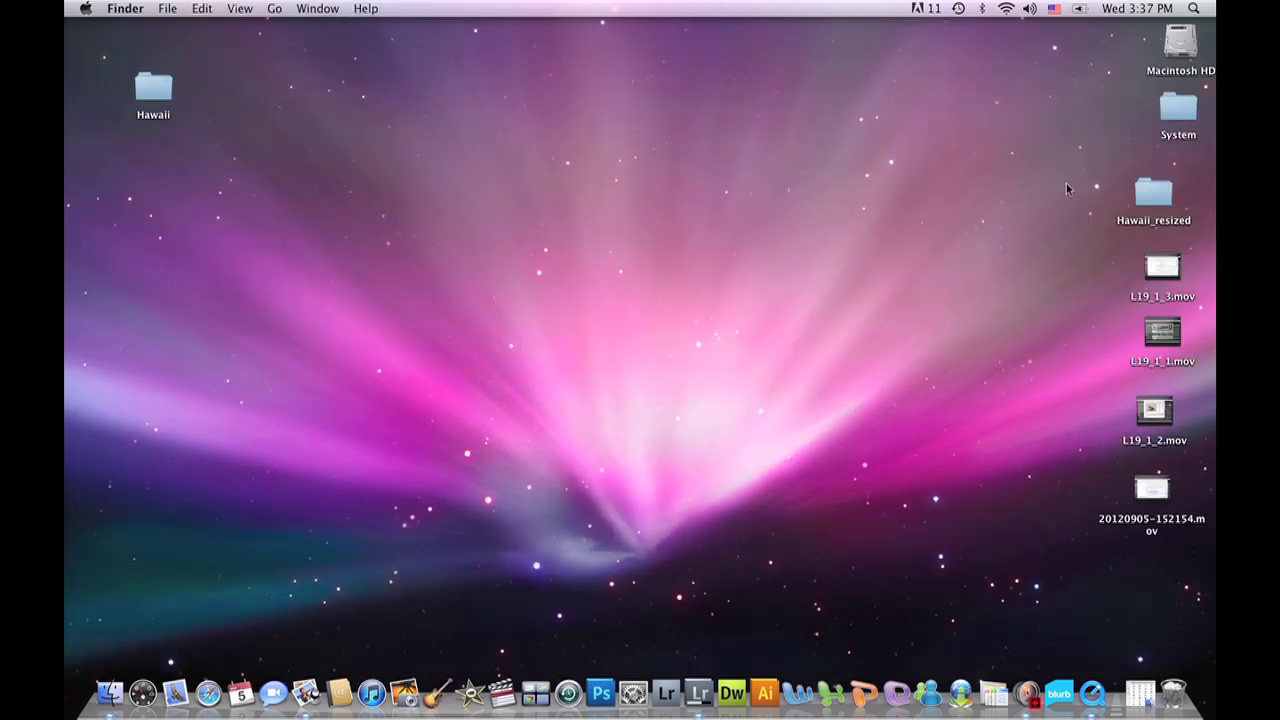
- Move Hawaii_resized under the Hawaii folder, open it, and open hawaii_resized_01.jpg
drag(1150, 197, 150, 167)
double_click(153, 168)
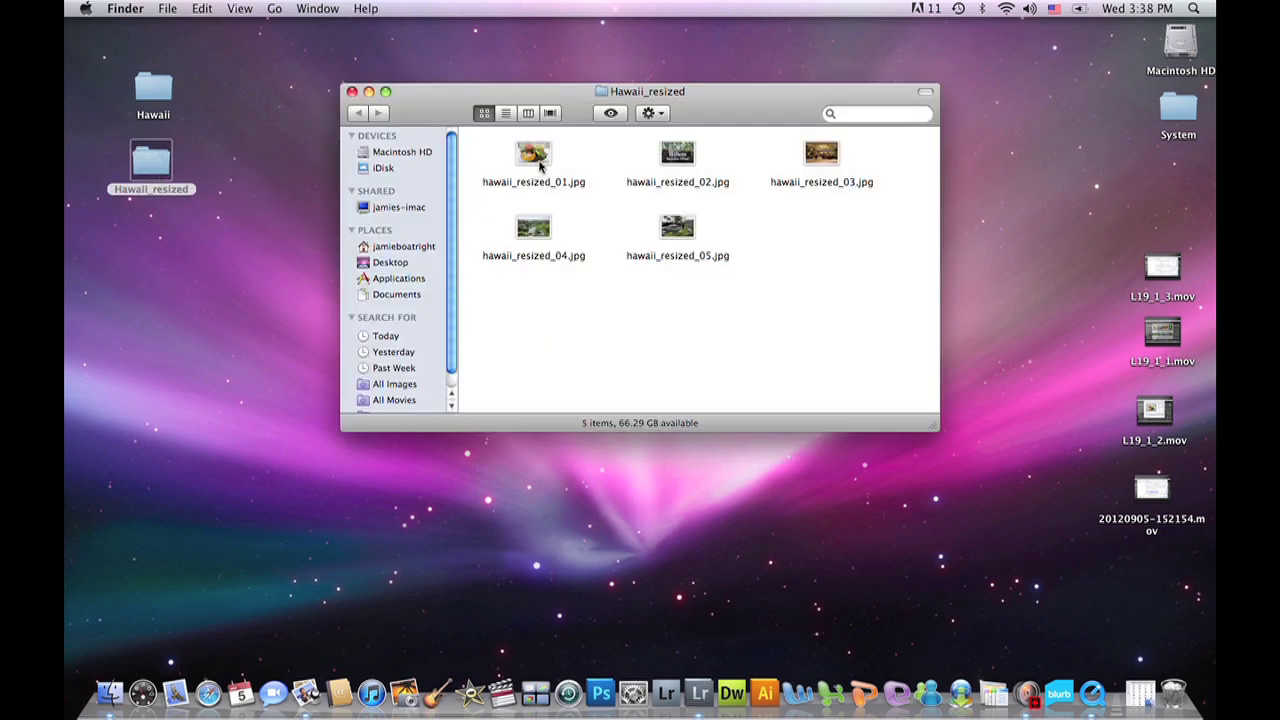
double_click(537, 156)
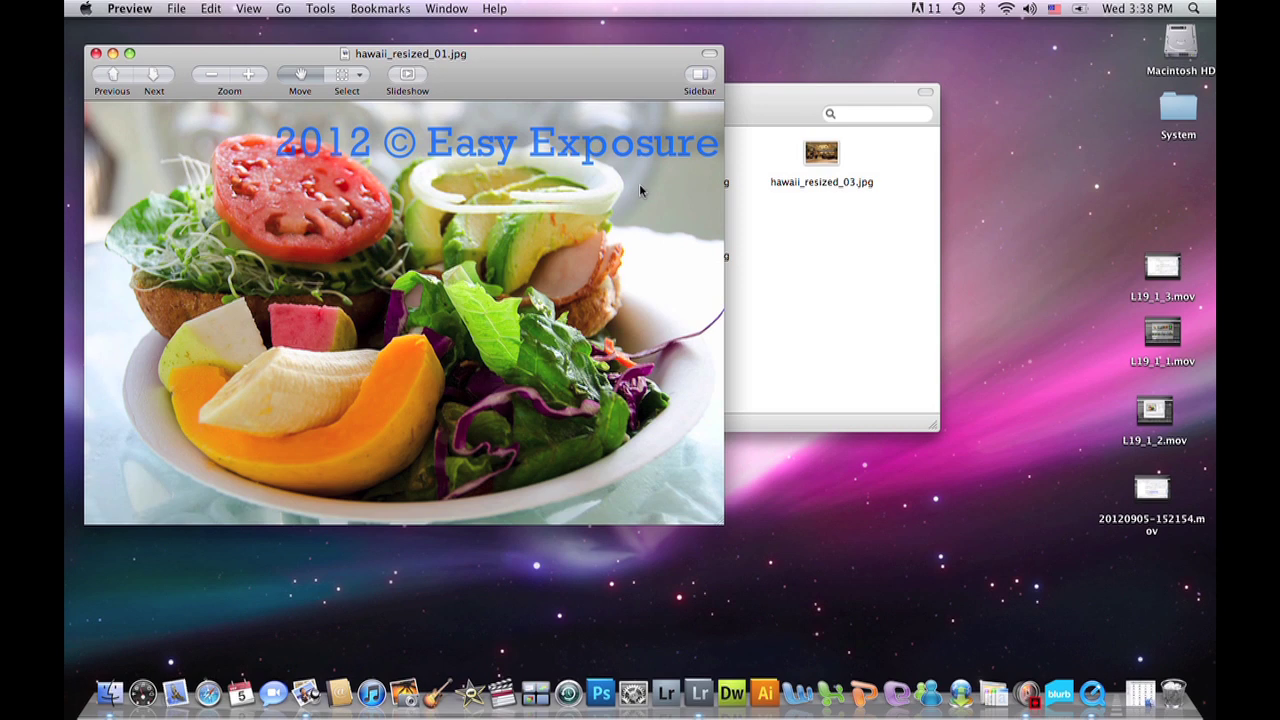
- Shift the Preview window showing hawaii_resized_01.jpg slightly to a new position
drag(537, 82, 568, 93)
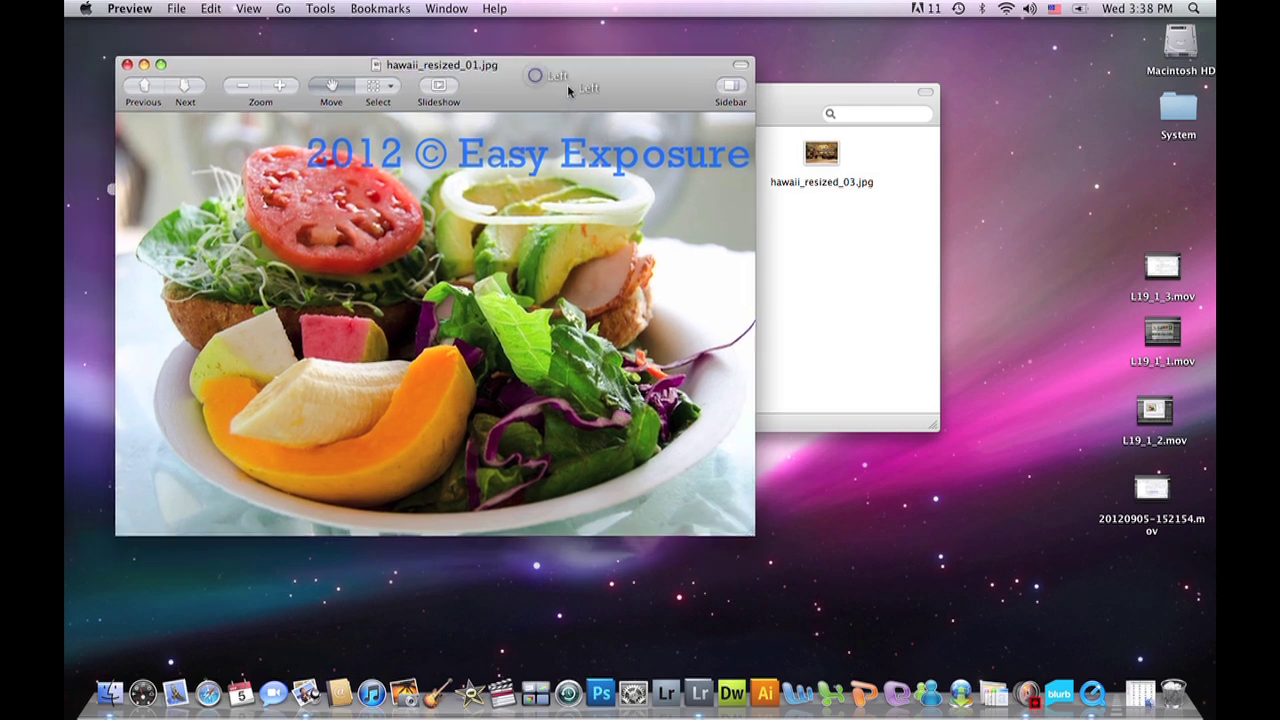